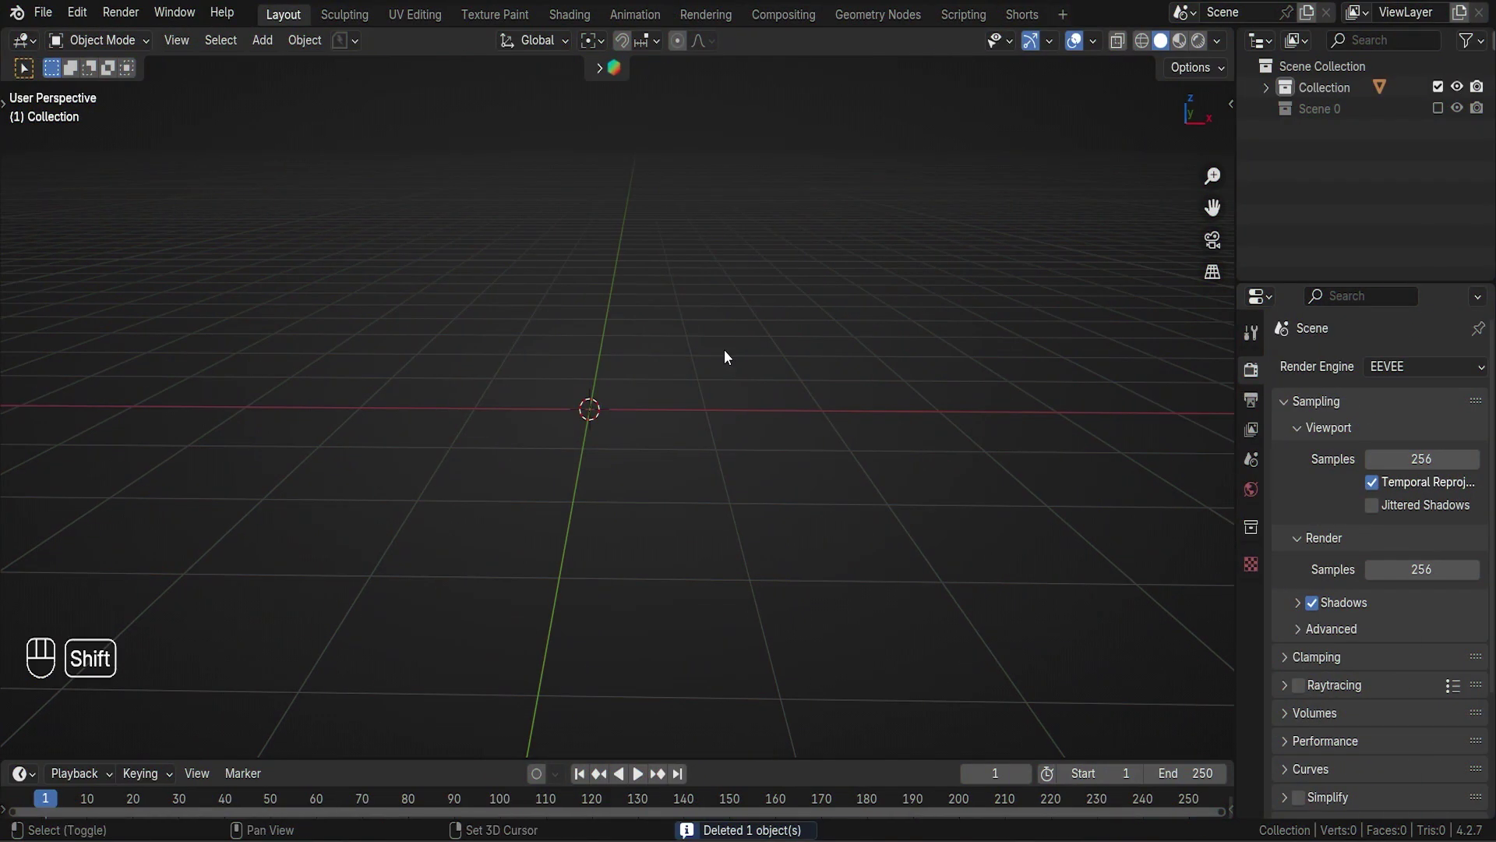
Add a cube and subdivide all its faces three times into an 8 by 8 grid per side
key(shift+a)
mouse_move(718, 348)
click(829, 368)
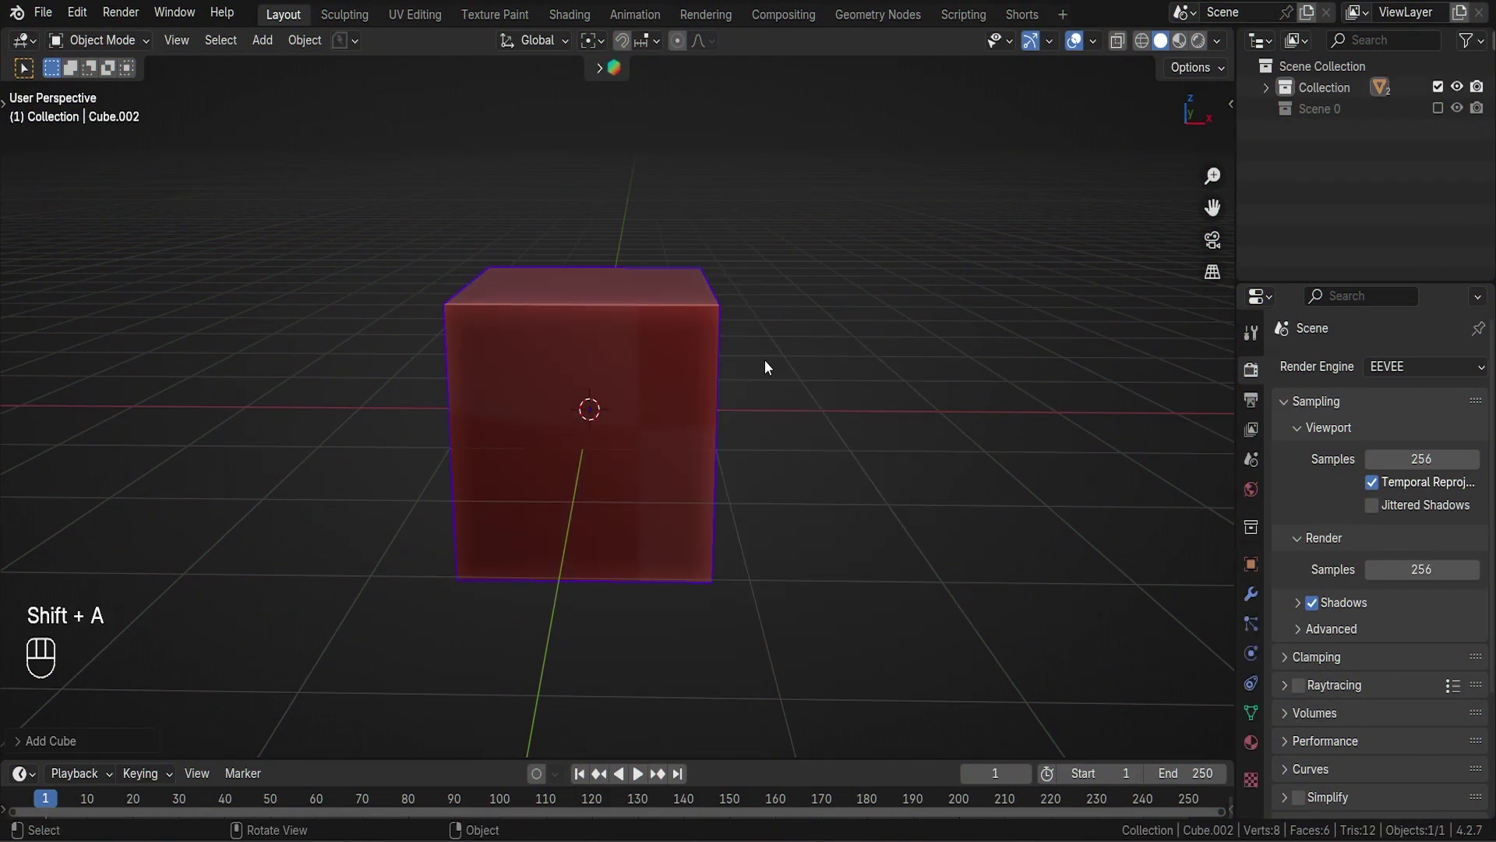
key(Tab)
right_click(605, 374)
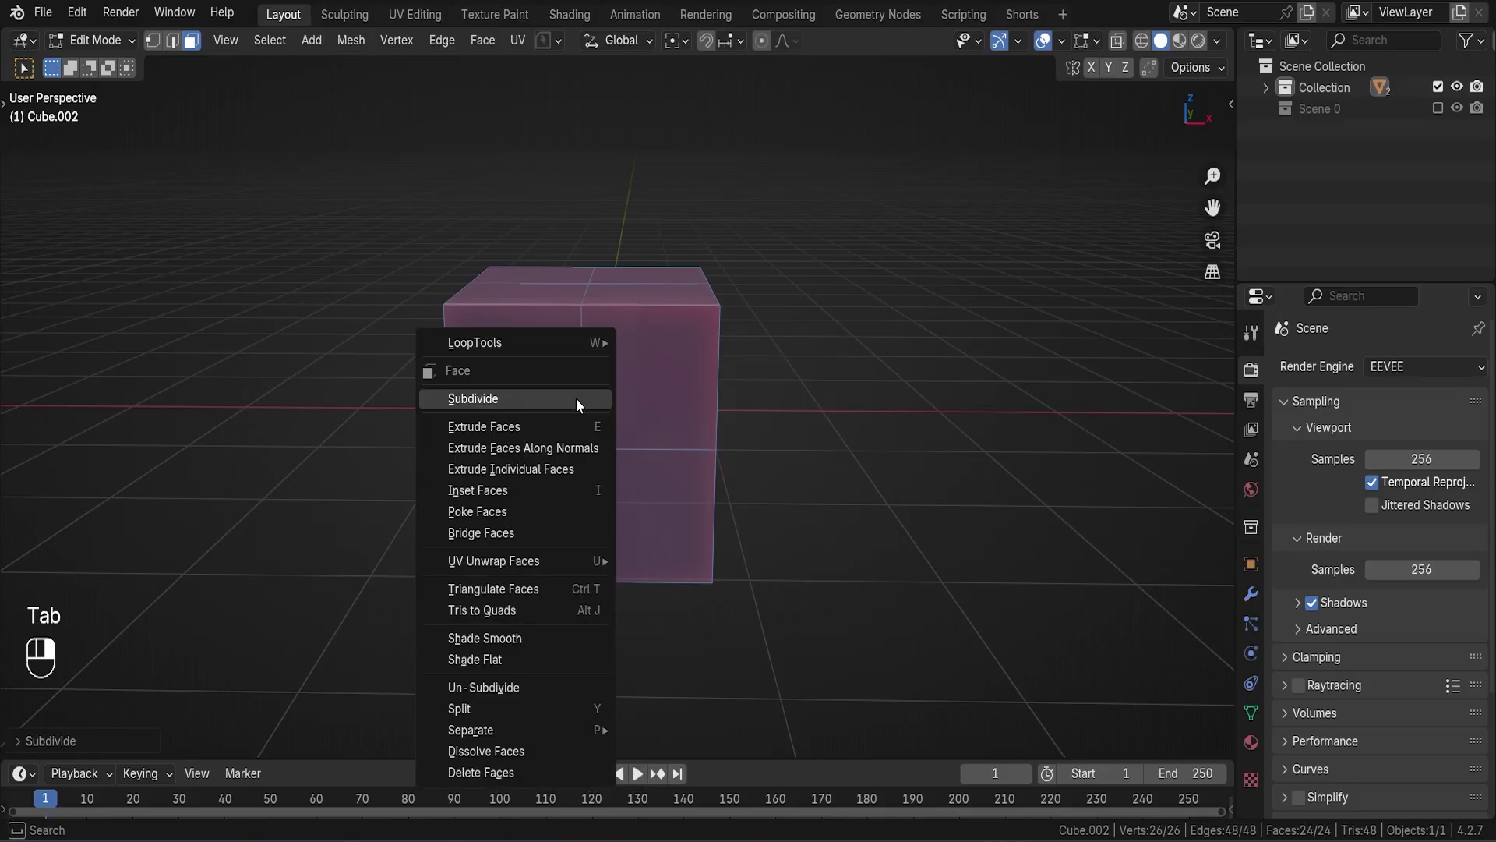
click(577, 397)
right_click(577, 397)
click(577, 398)
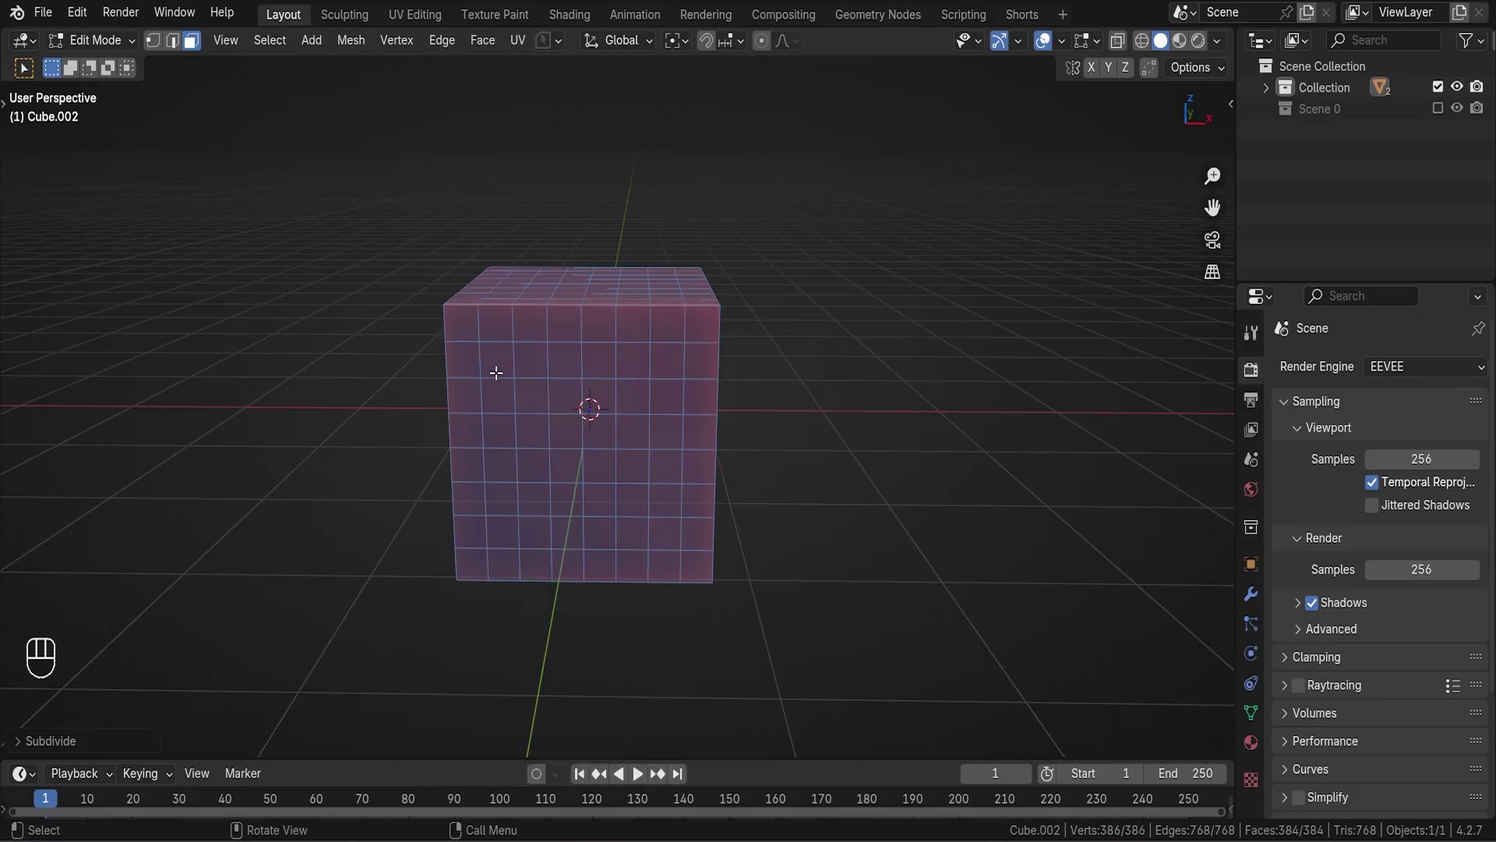
Select five 3 by 3 patches of faces, three on the cube's front side and two on its top side
drag(477, 337, 550, 438)
shift+drag(555, 342, 655, 519)
middle_drag(621, 468, 622, 411)
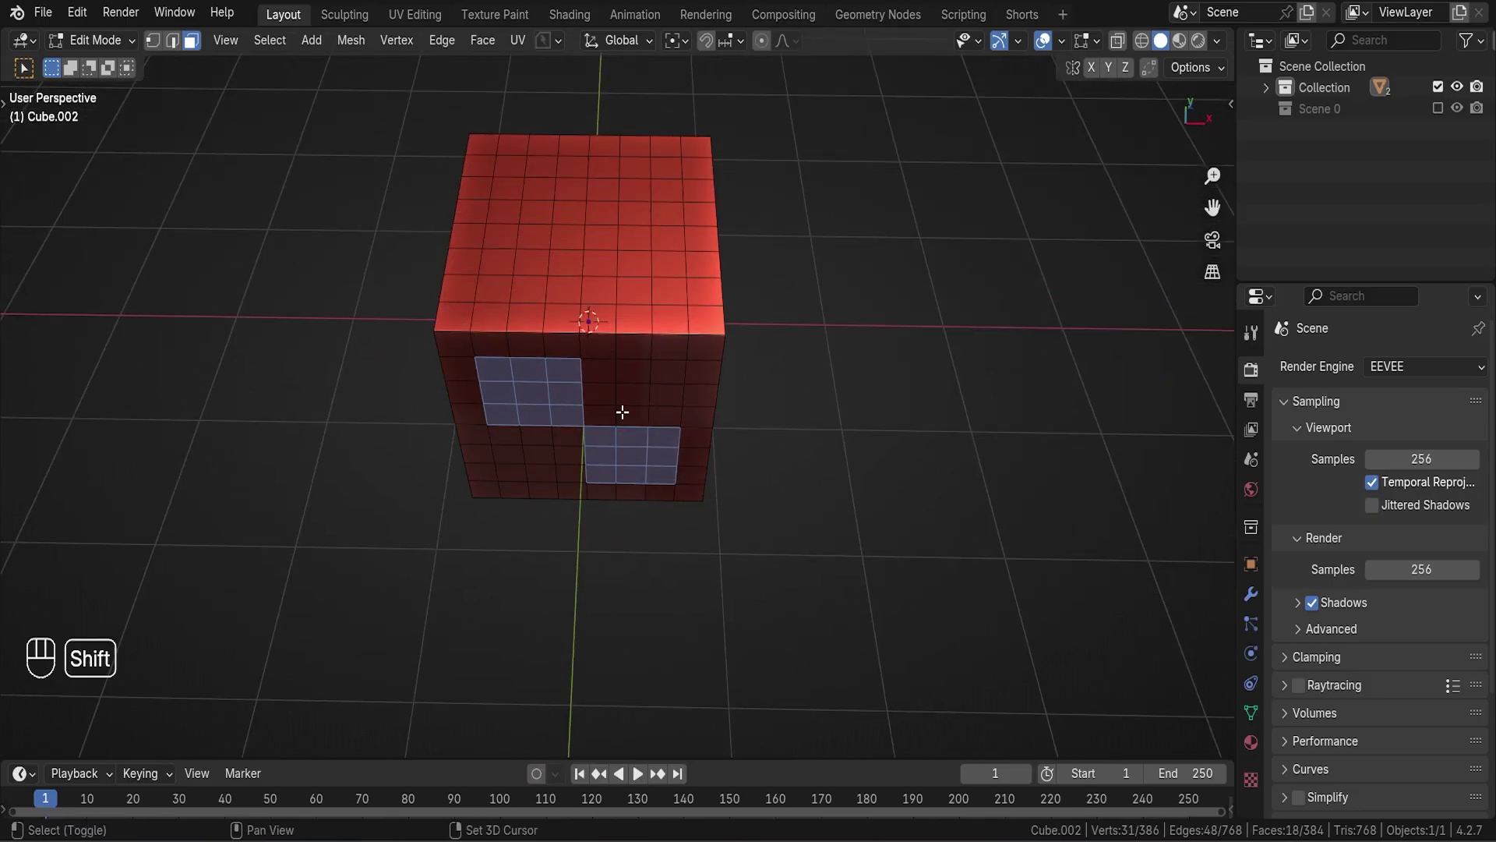
shift+drag(507, 234, 528, 282)
ctrl+click(569, 289)
ctrl+click(570, 238)
shift+click(605, 160)
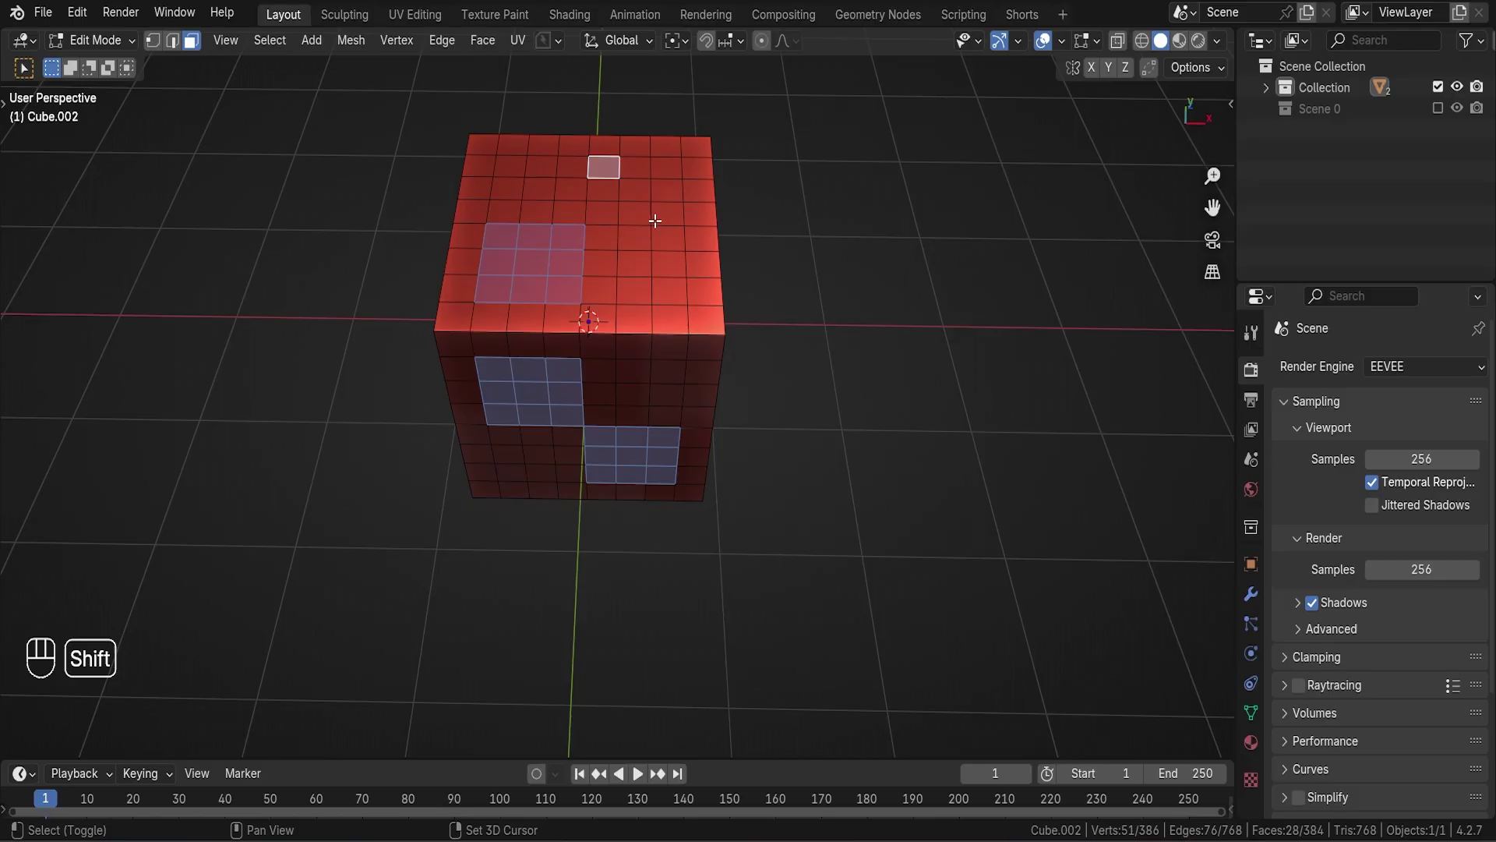
ctrl+shift+click(656, 221)
middle_drag(656, 221, 592, 367)
shift+click(701, 324)
ctrl+shift+click(629, 393)
Search the extensions in the preferences for "loop" and save the preferences
click(78, 13)
click(129, 283)
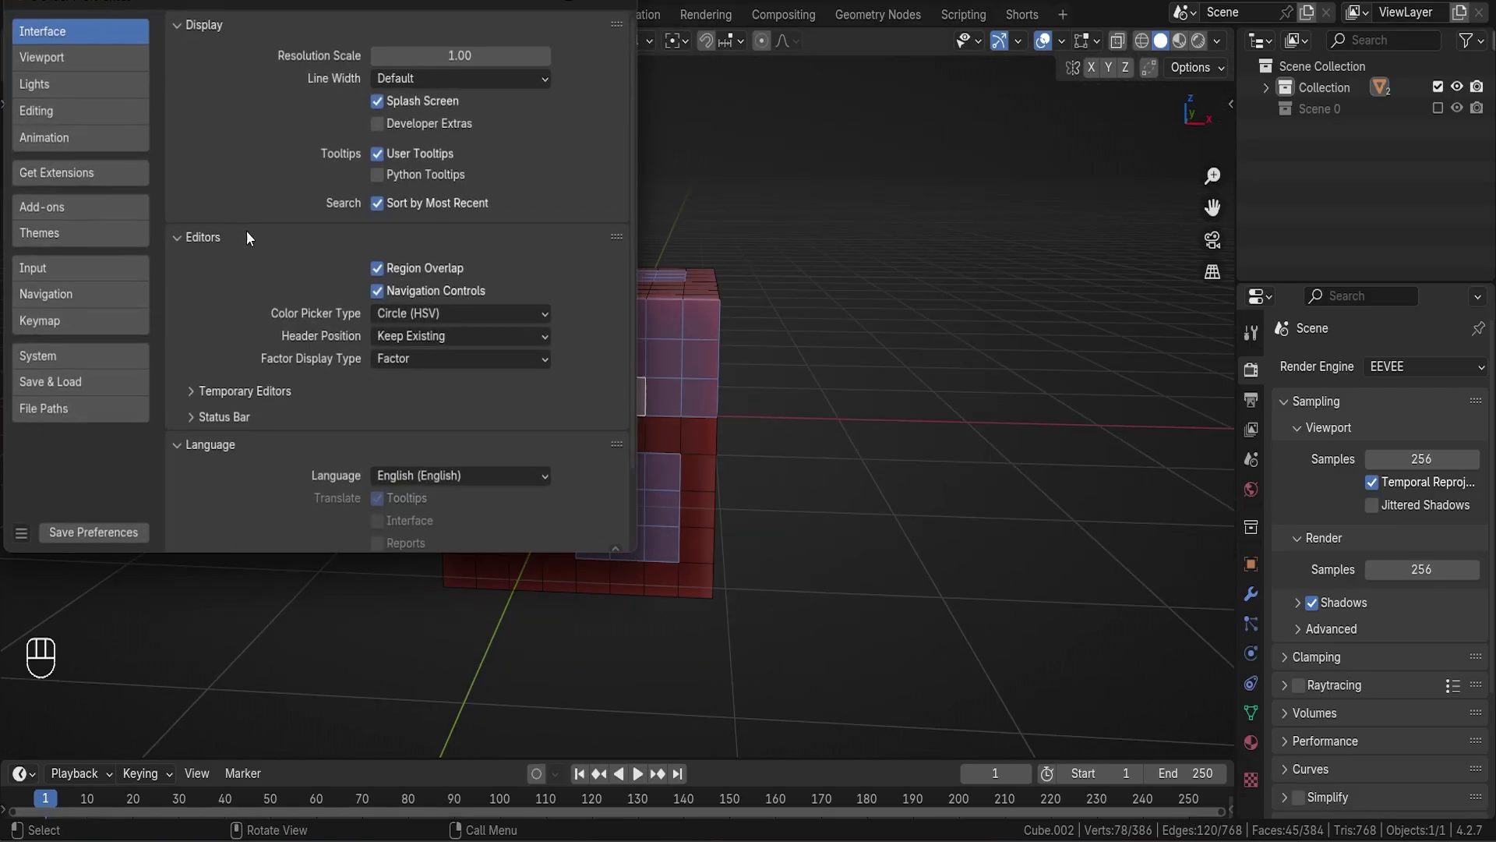
click(78, 172)
click(340, 25)
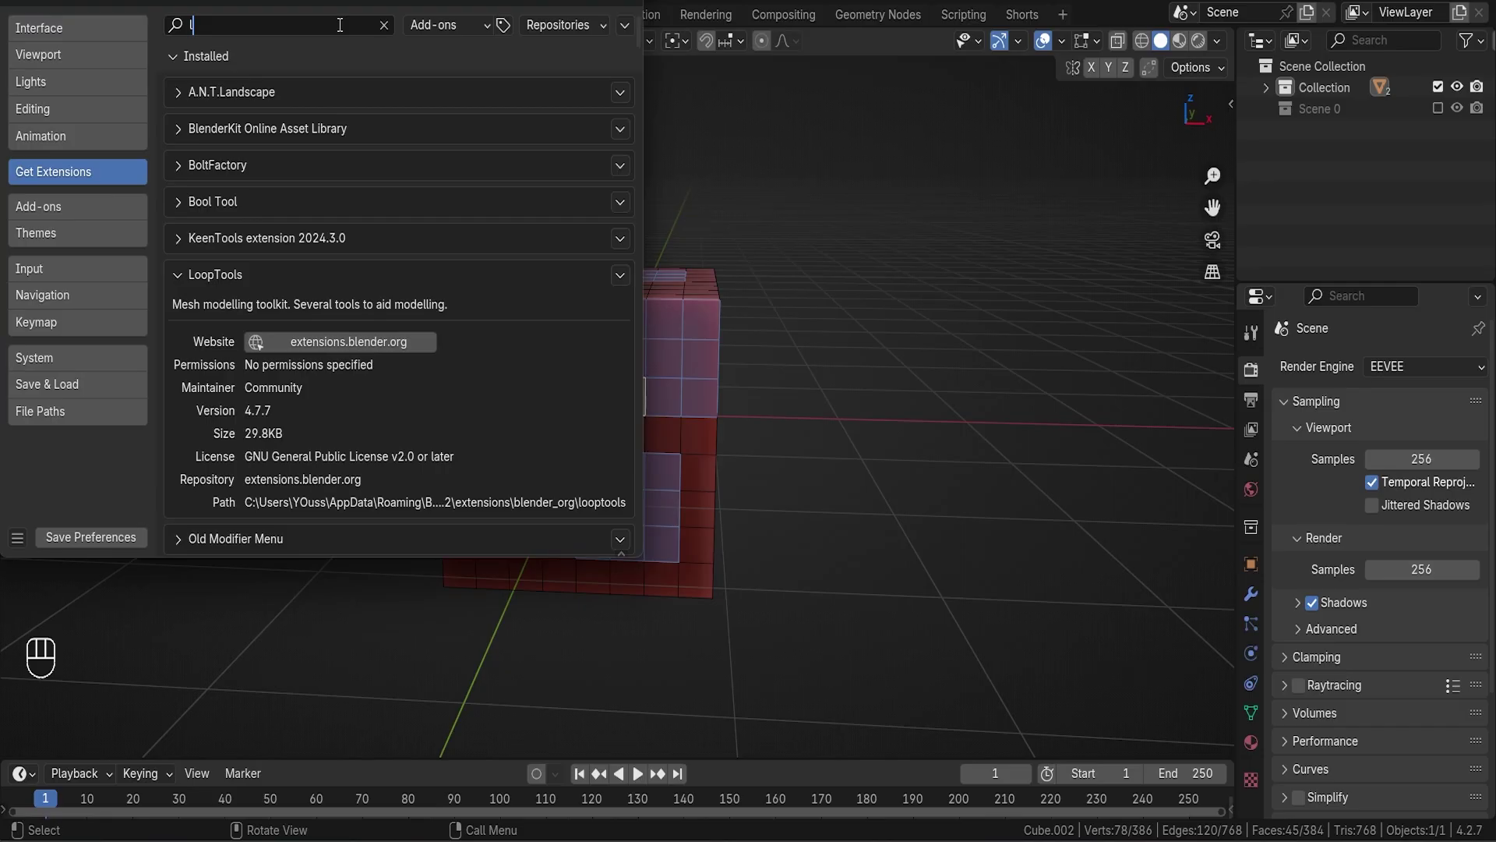
text(loop)
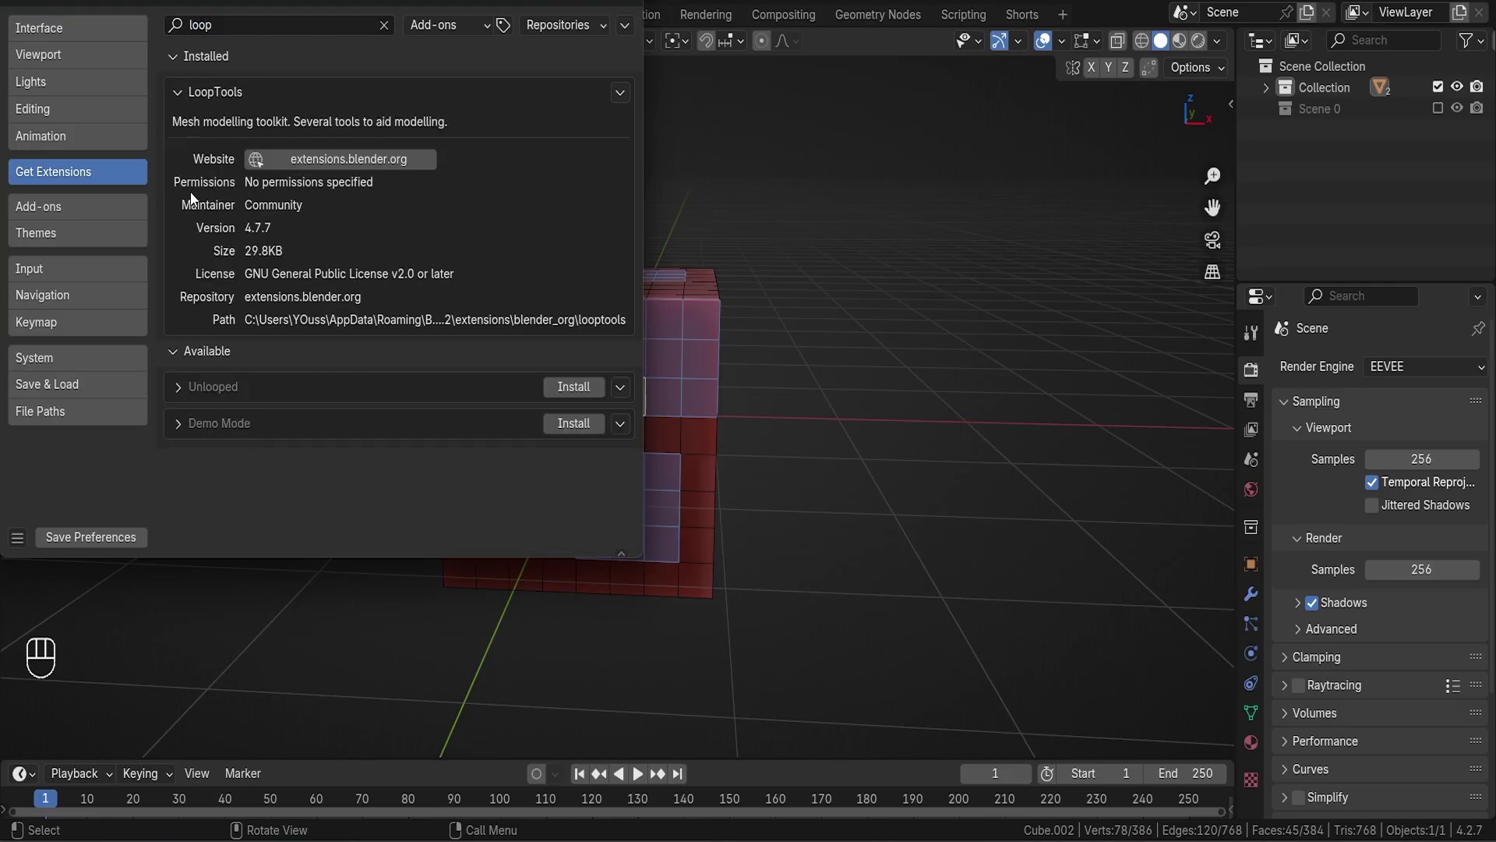
click(109, 537)
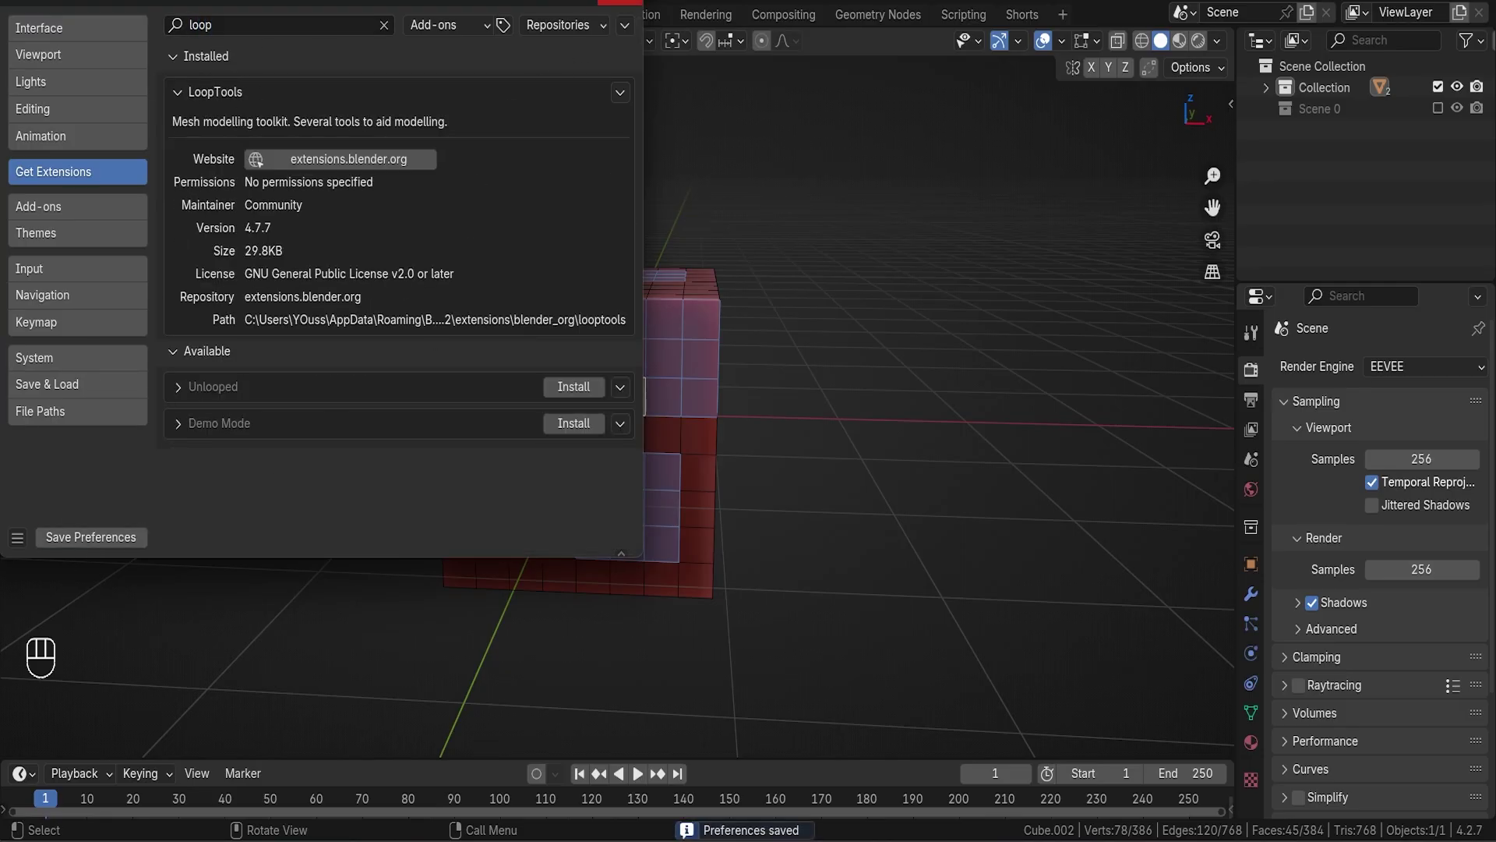
click(621, 3)
Inset the selected face patches by about 0.058 m and scale them down slightly
key(i)
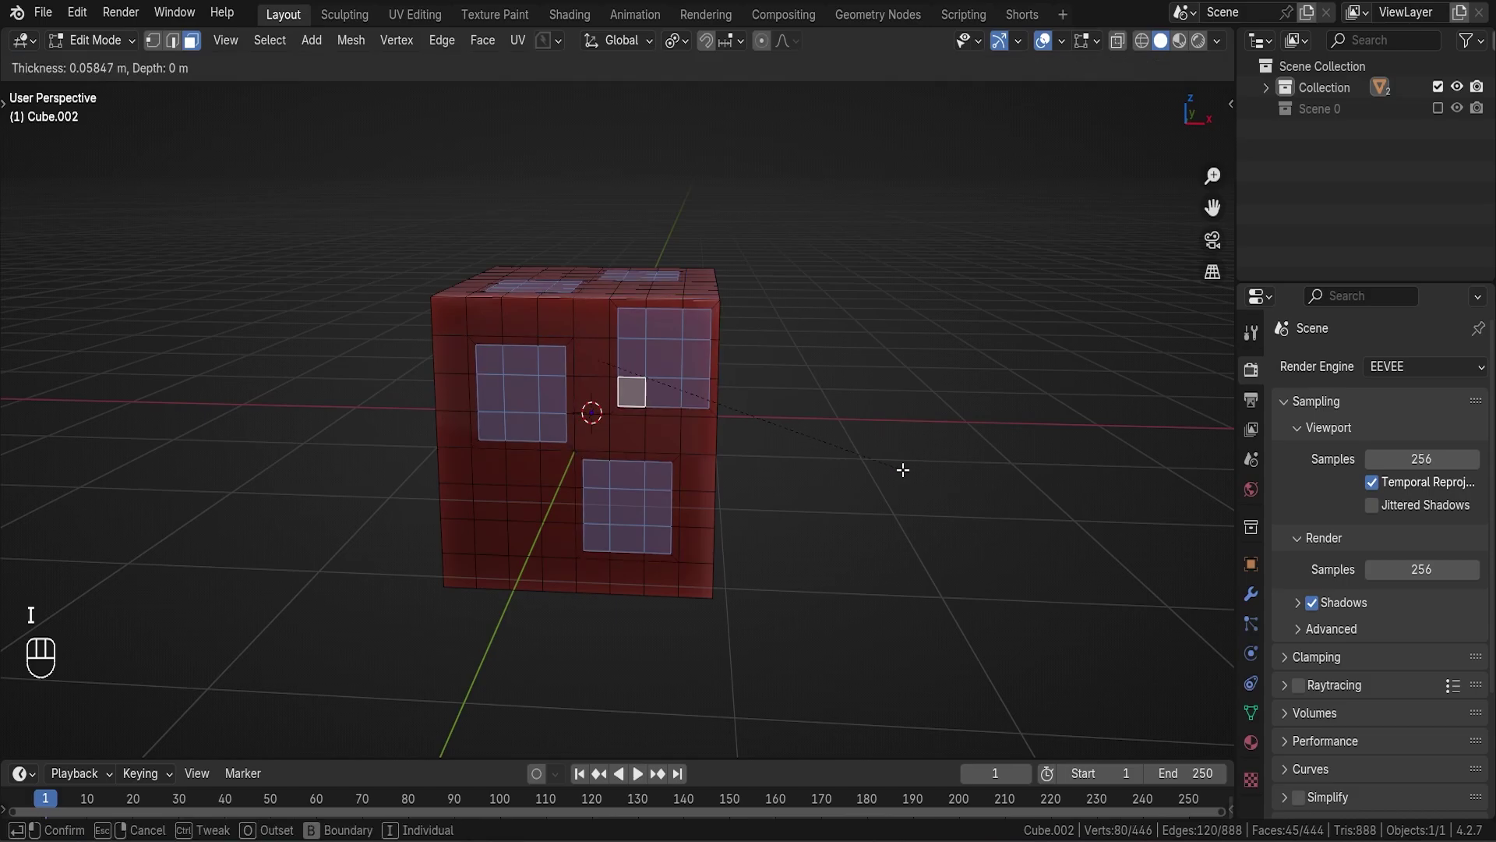
click(904, 466)
key(s)
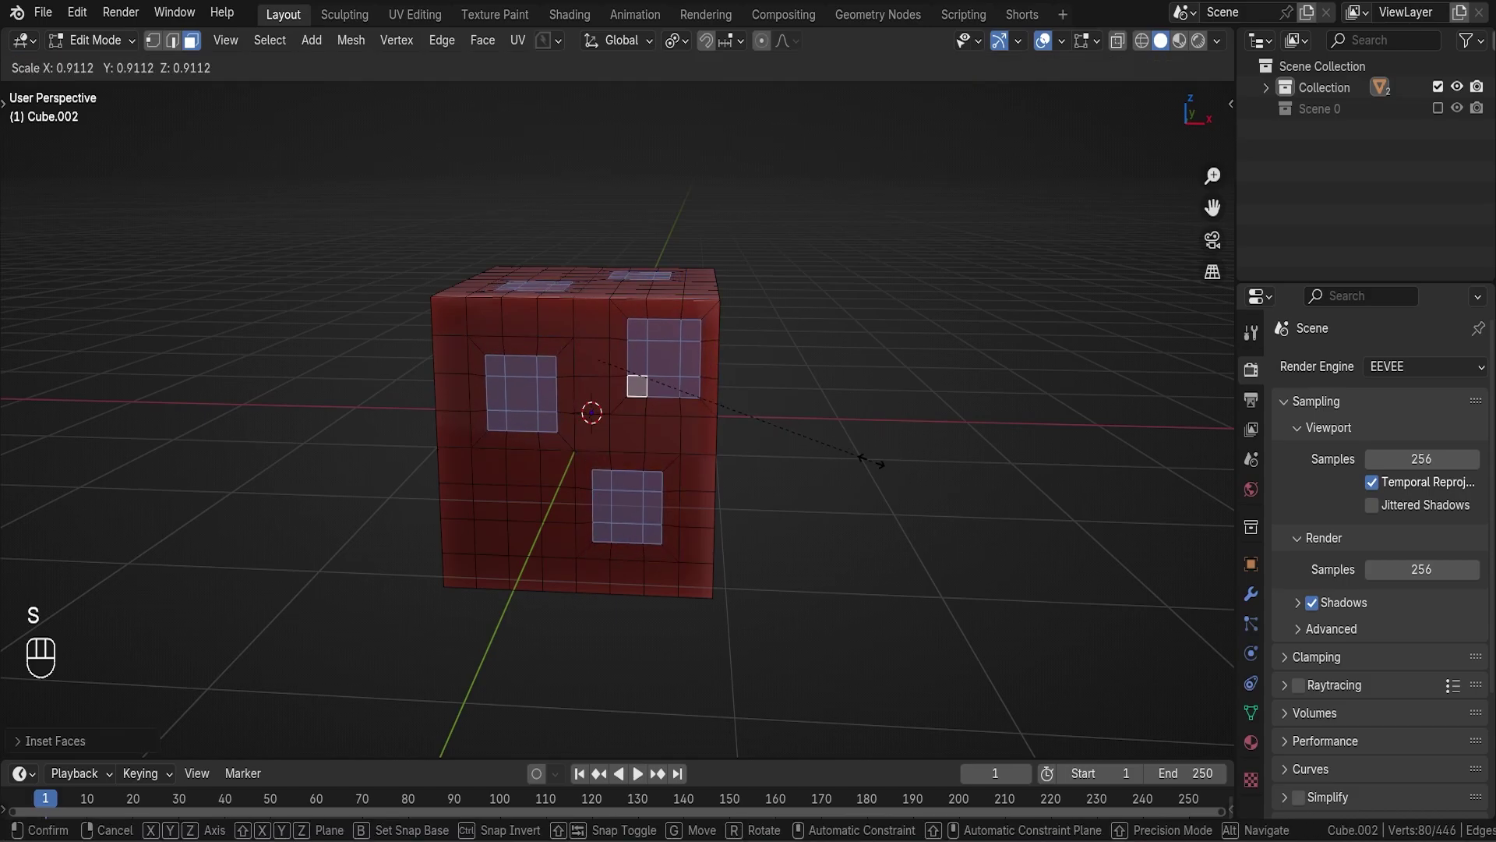
click(845, 451)
Turn the selected face patches into circles with LoopTools Circle, using an angle of about -2.7°
middle_drag(845, 452, 636, 331)
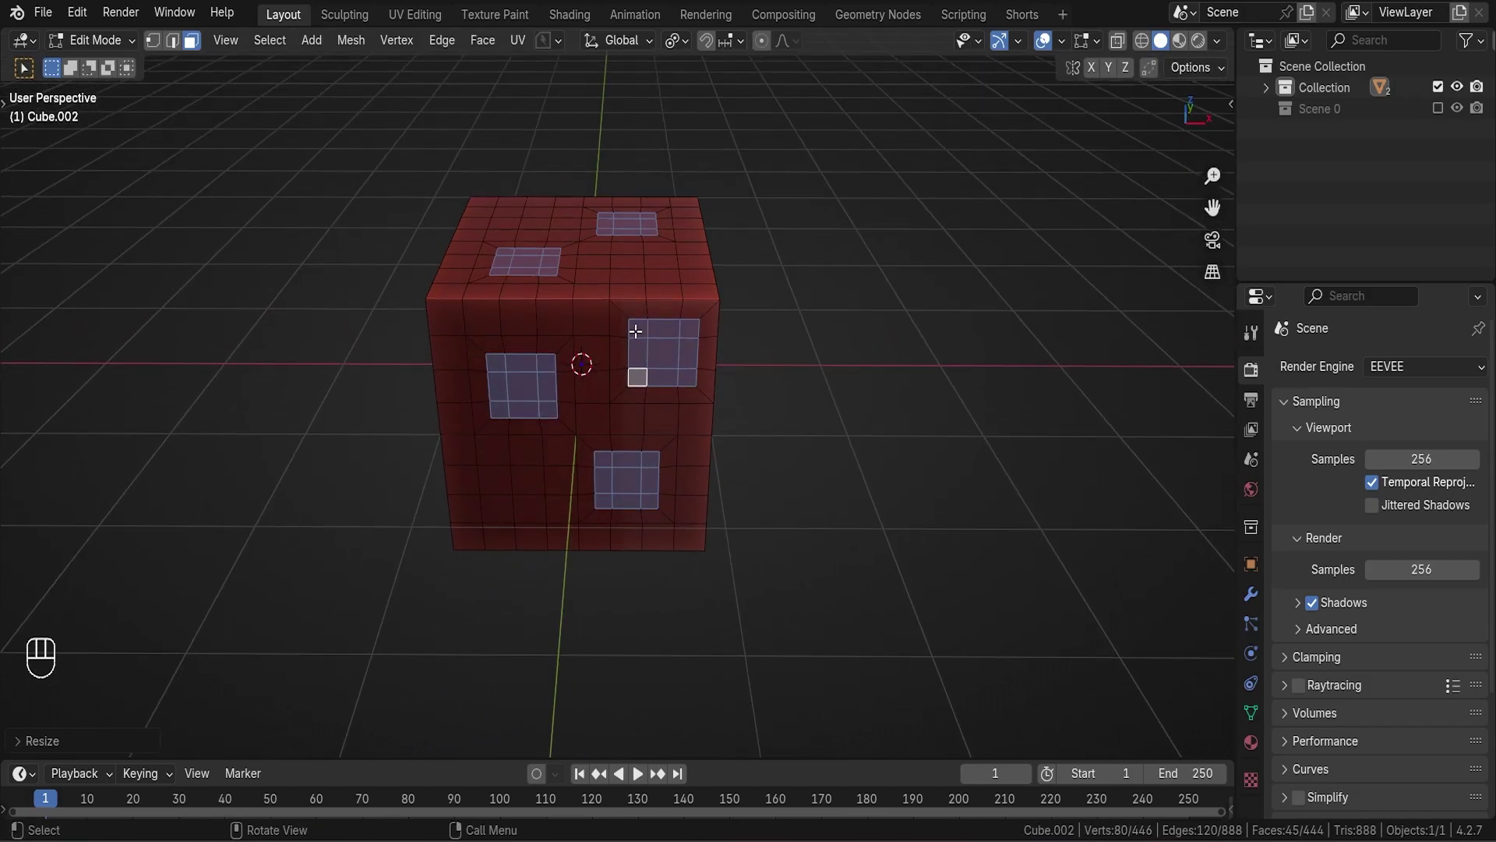
right_click(625, 259)
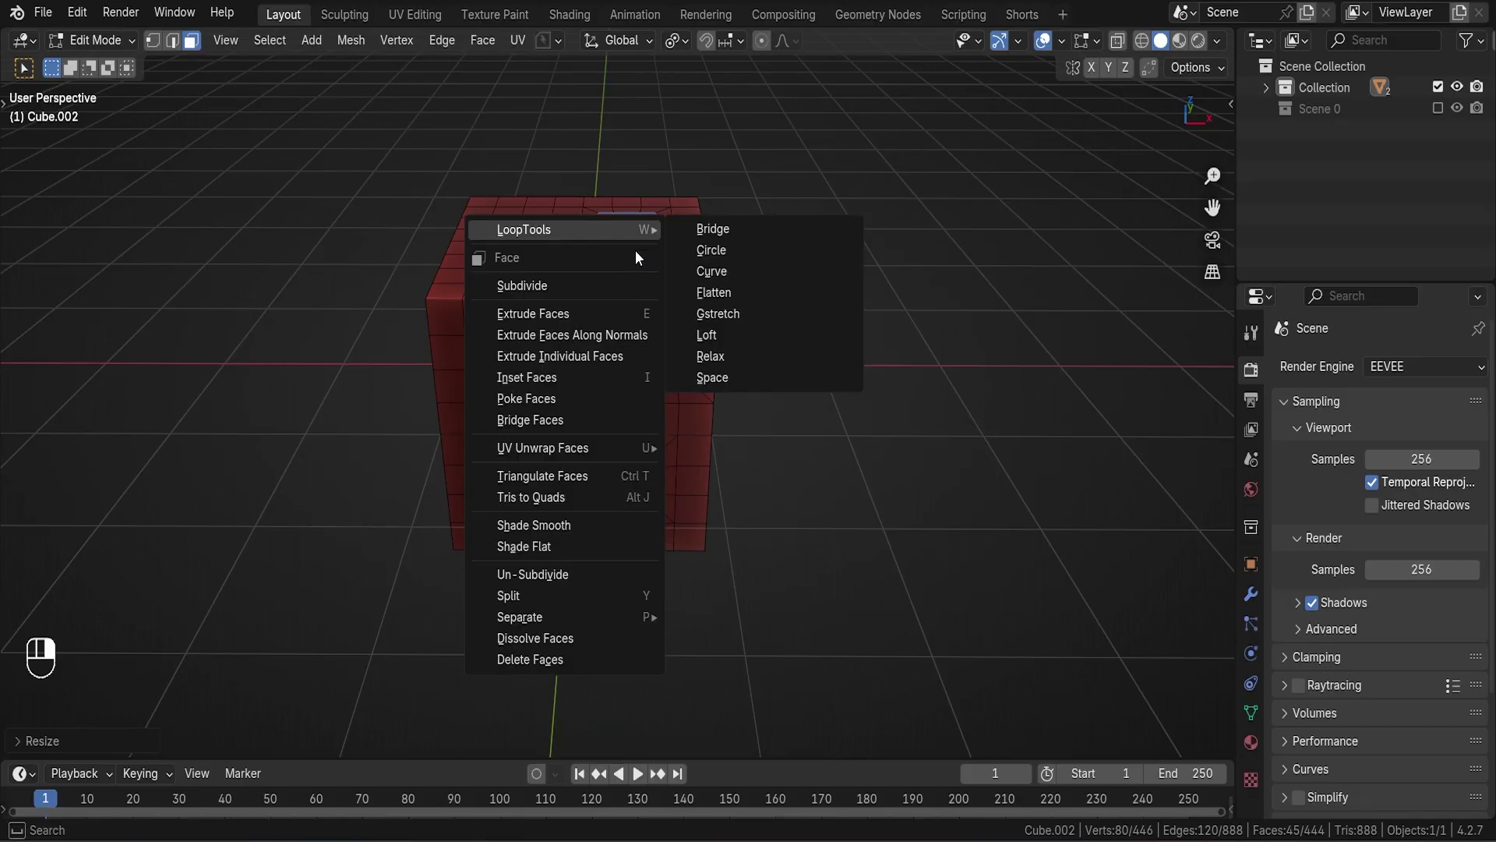
click(719, 251)
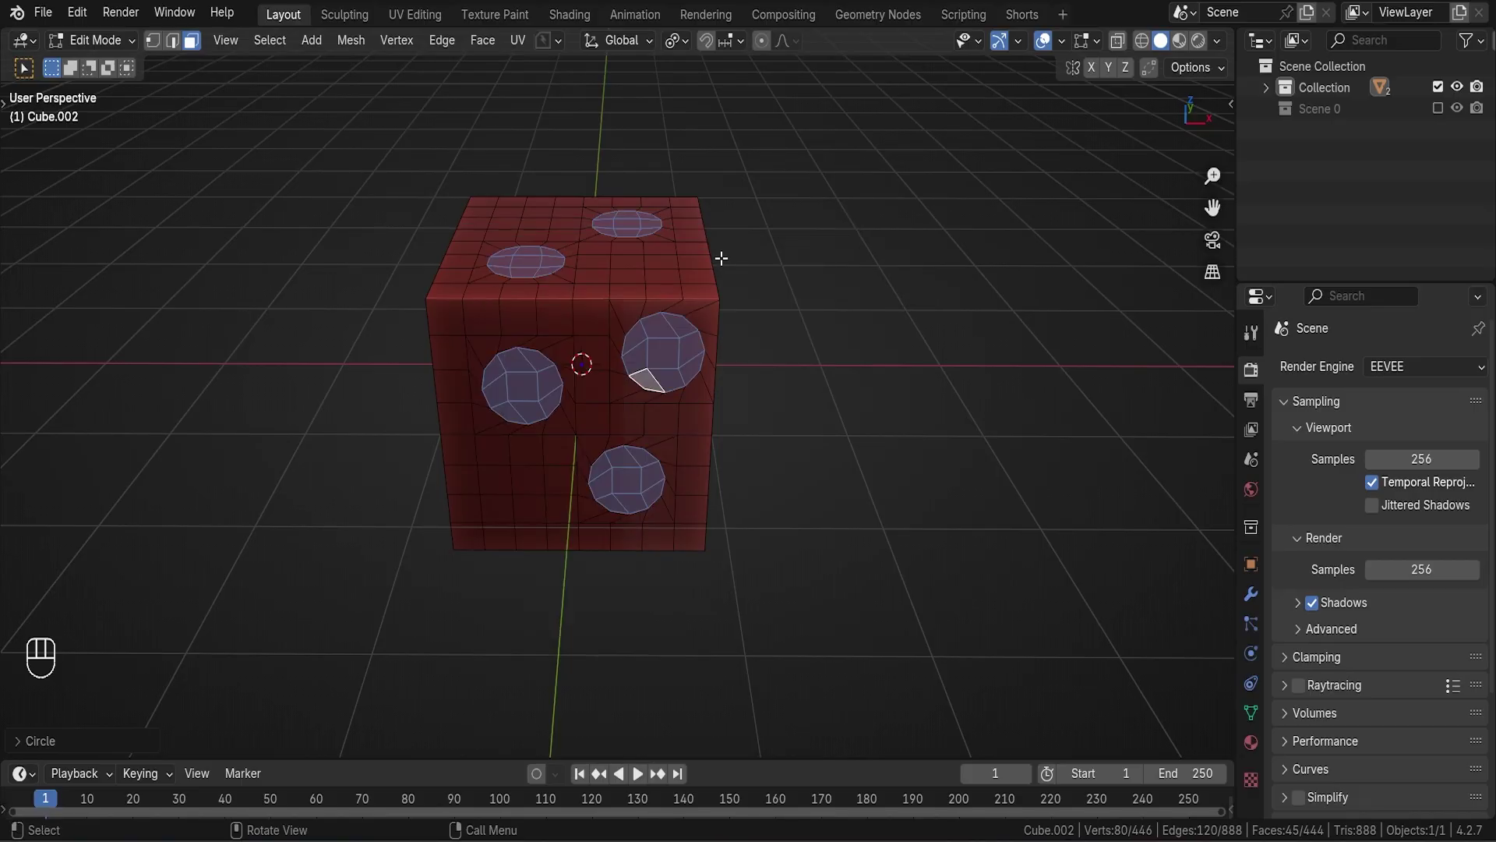
click(63, 742)
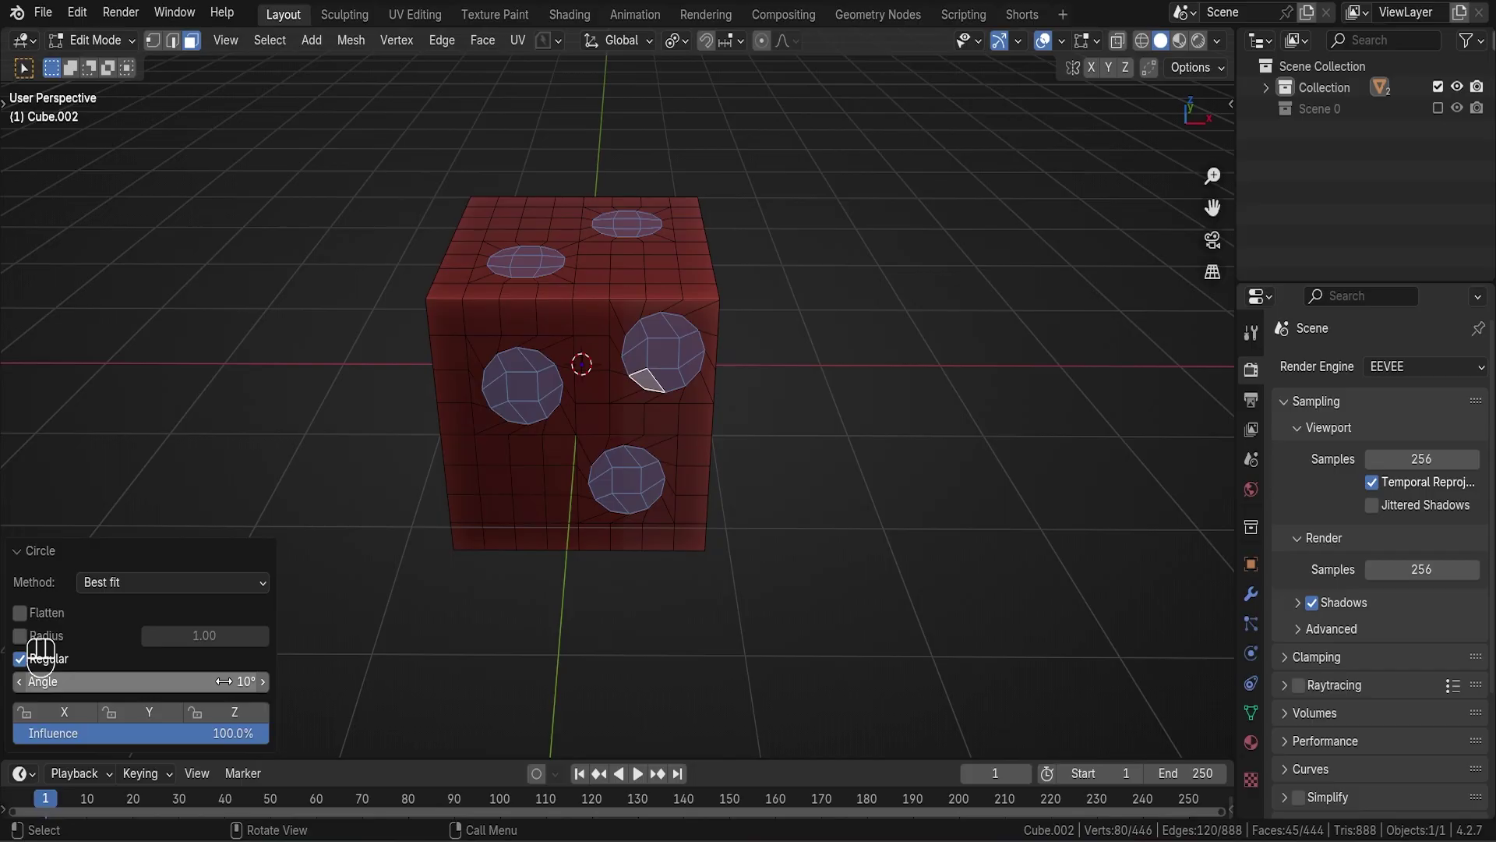
drag(172, 681, 93, 681)
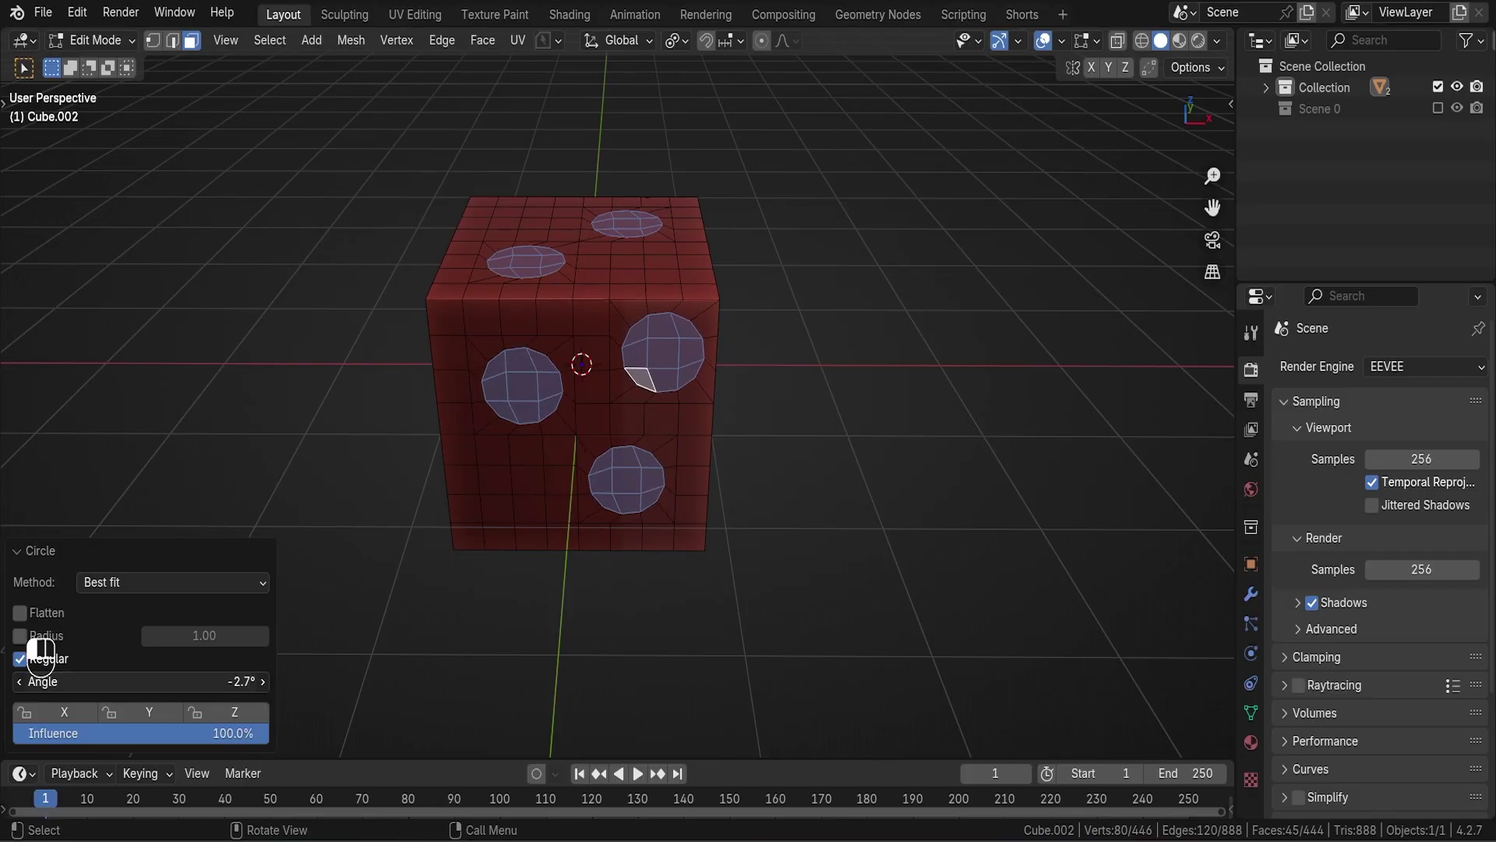
click(233, 550)
Delete the circular face patches to open round holes in the cube
middle_drag(391, 517, 528, 430)
key(x)
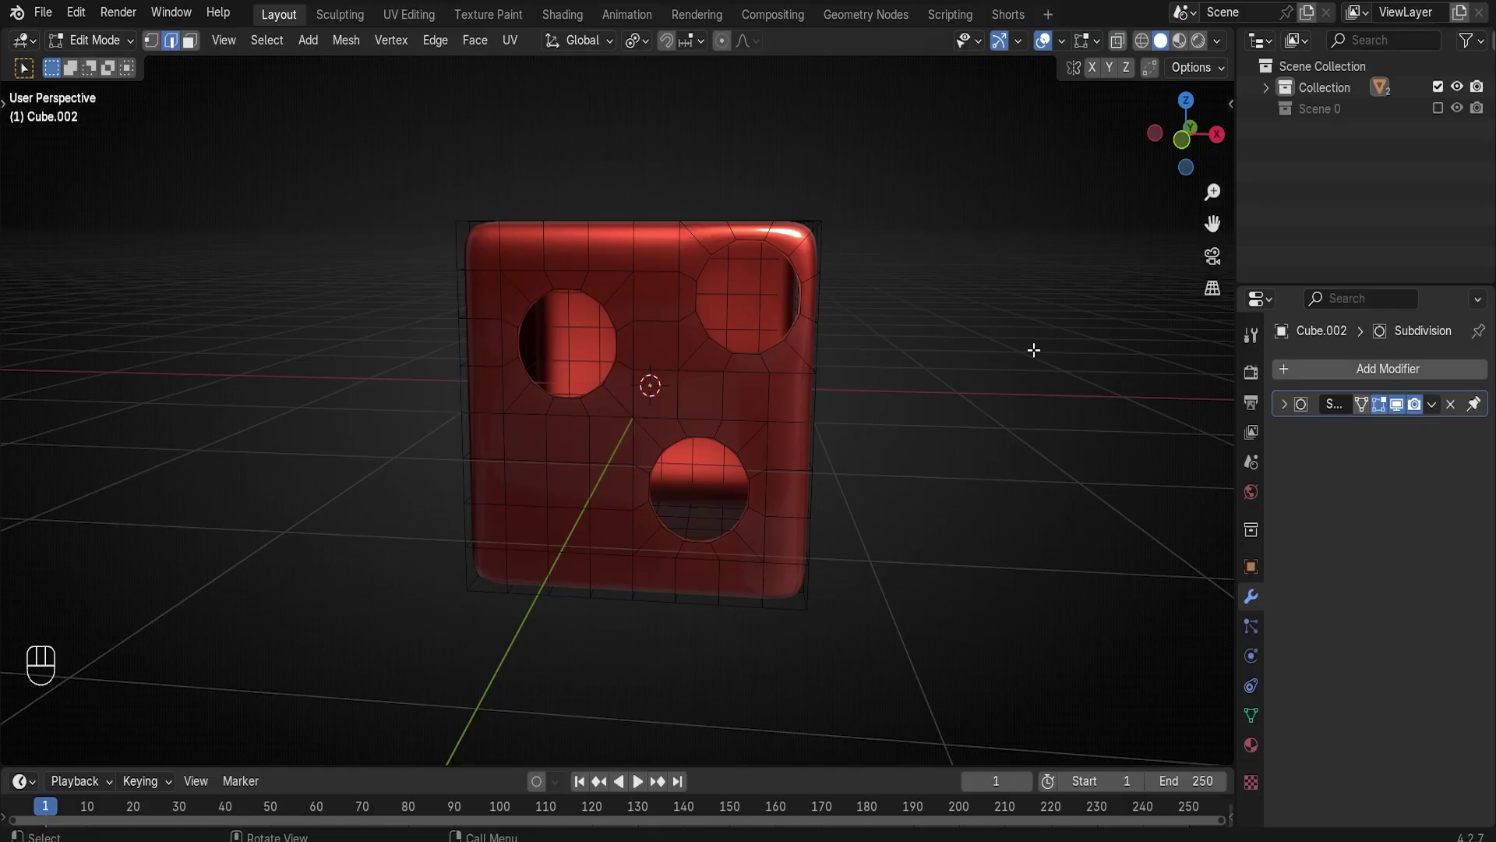
Select all hole rims by matching the Amount of Faces Around an Edge and mark them as seams
alt+shift+click(760, 360)
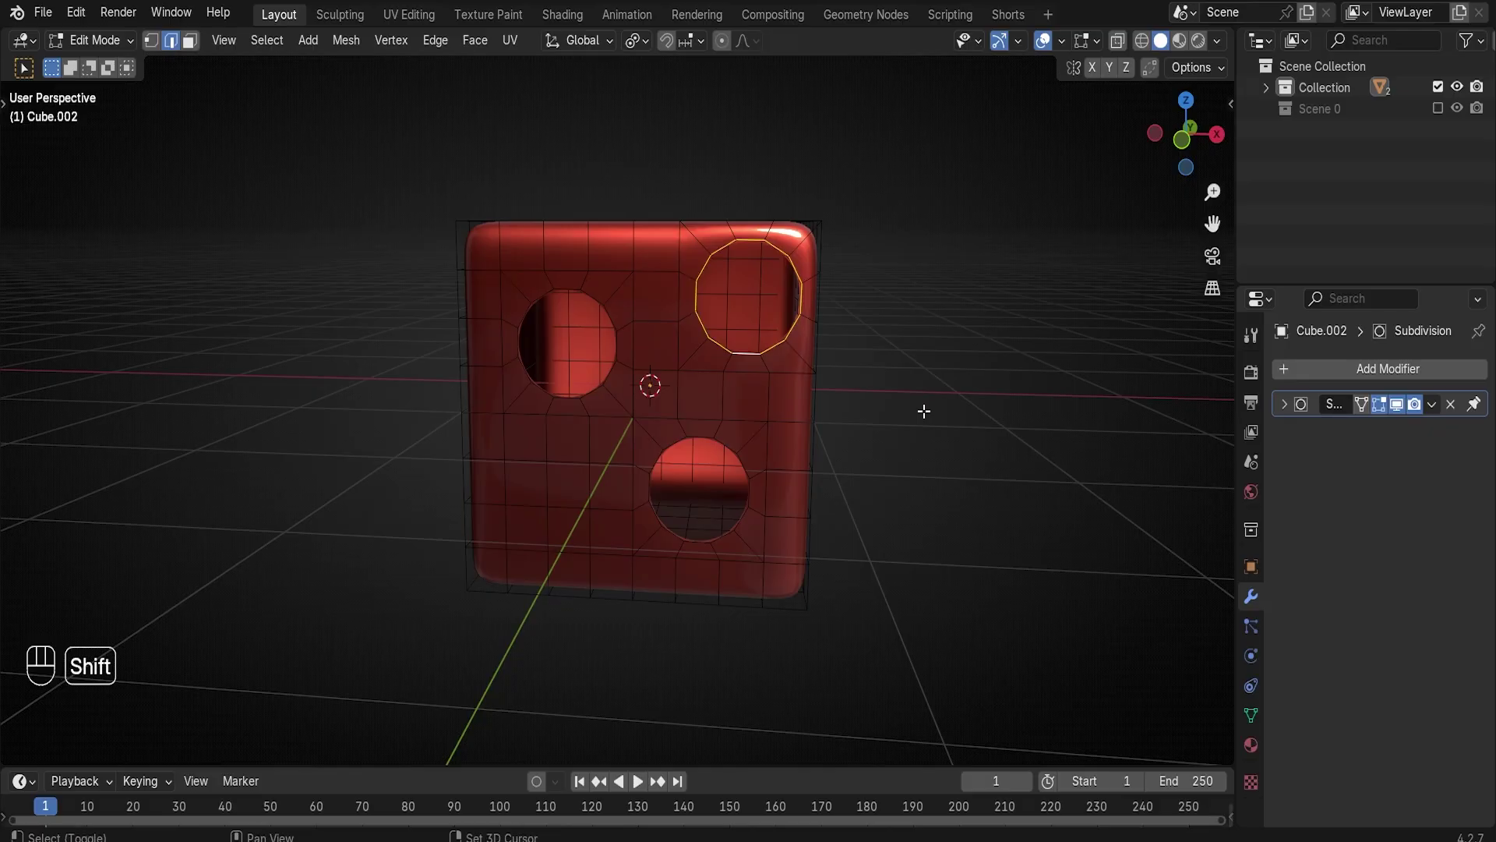
key(shift+g)
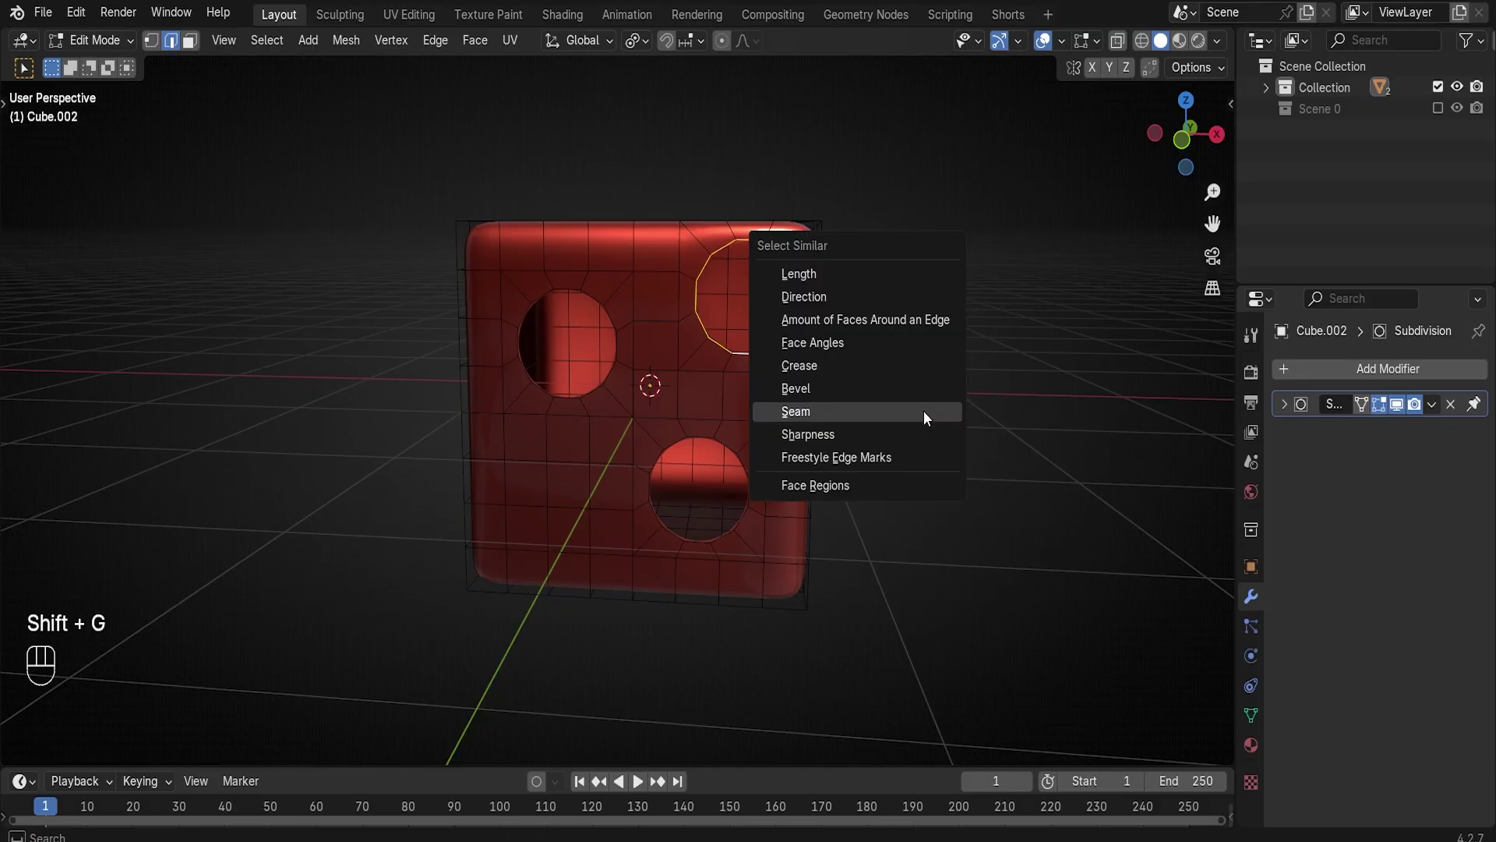
click(912, 321)
scroll(963, 305, up, 2)
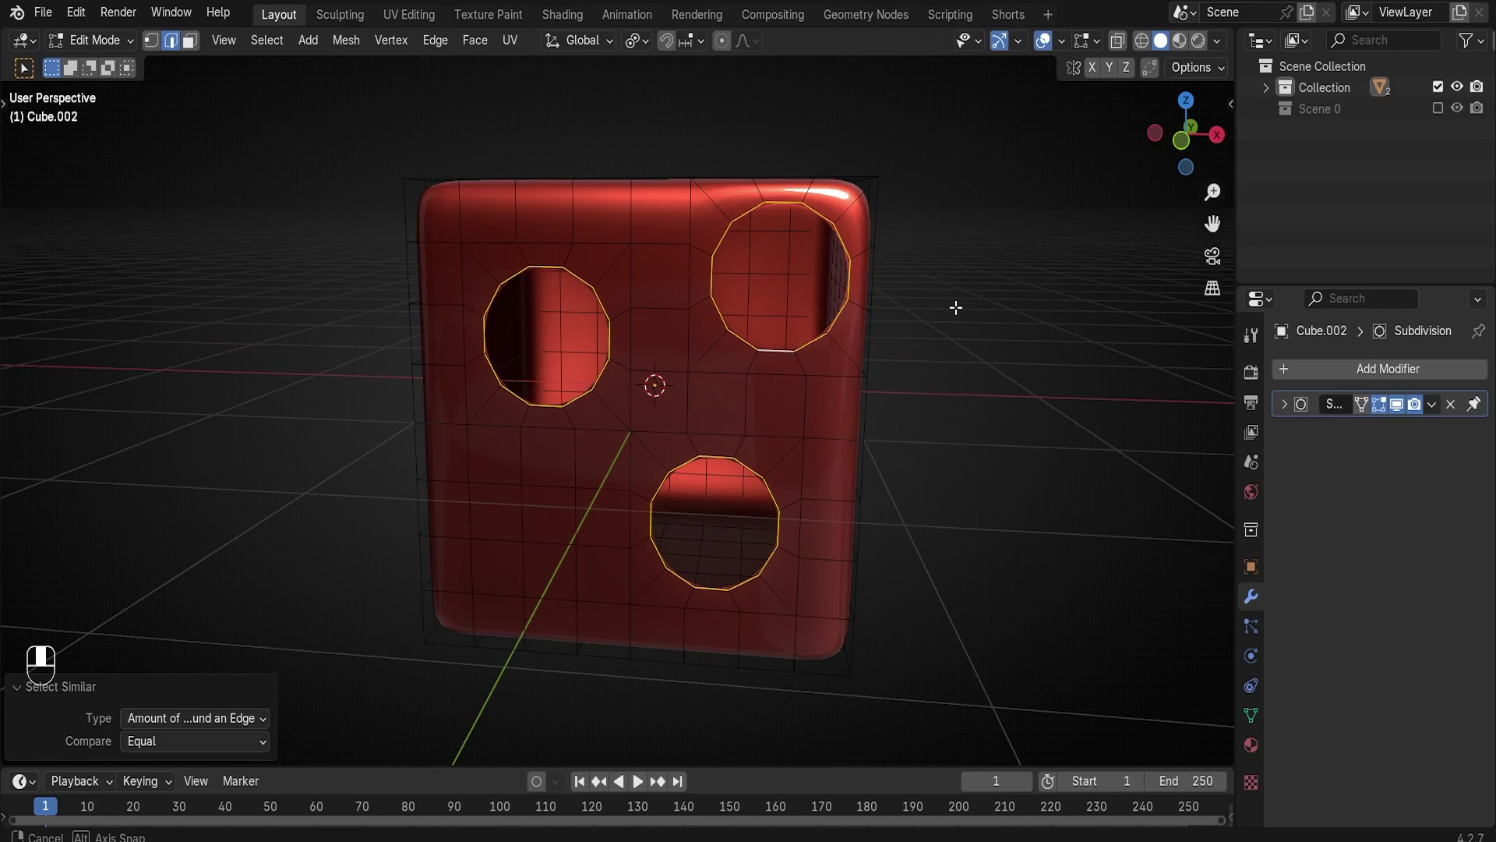
middle_drag(956, 308, 937, 376)
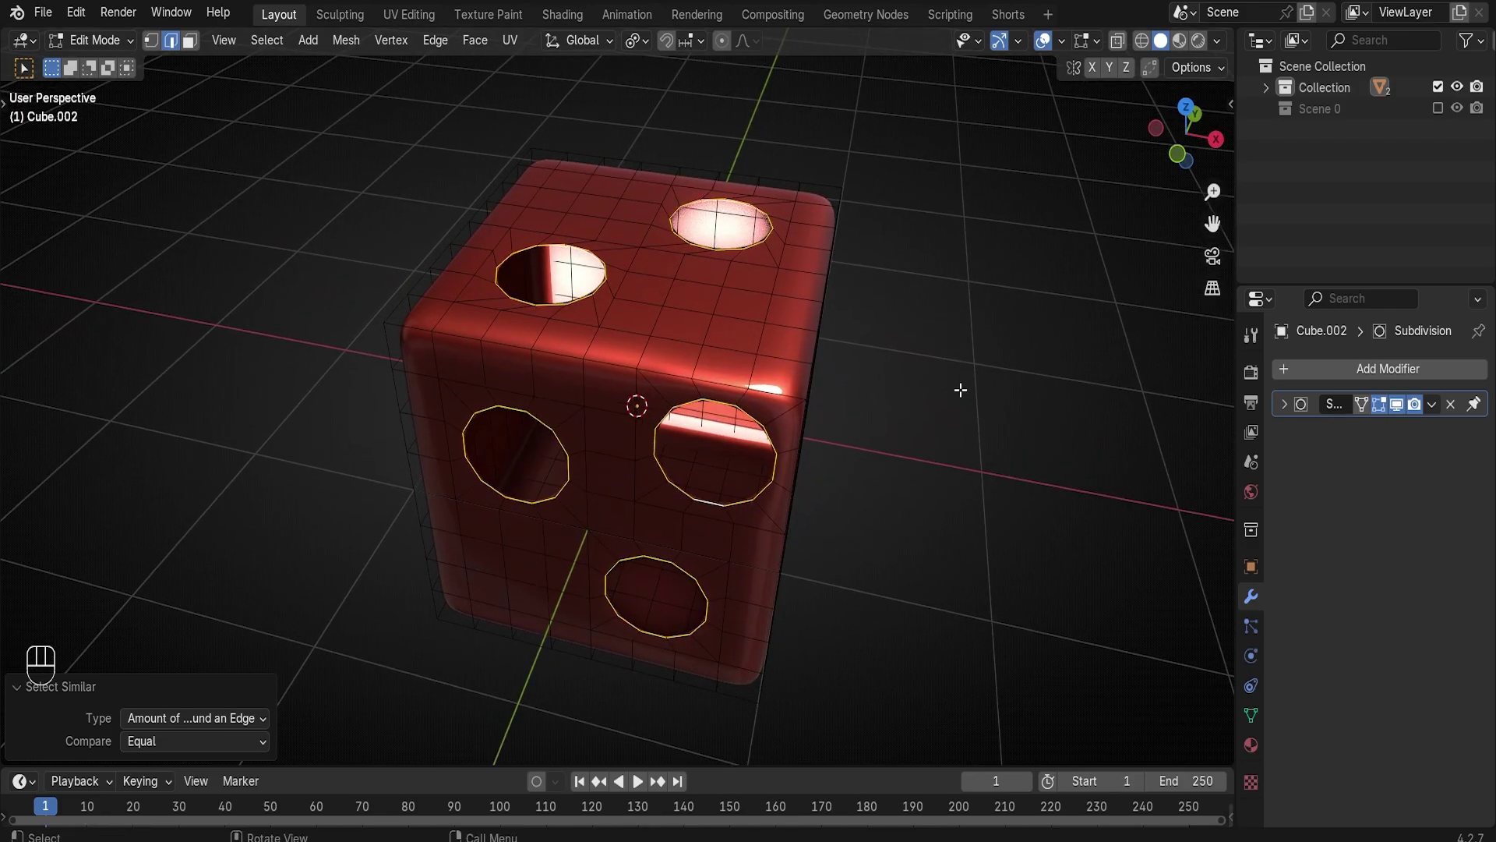
key(u)
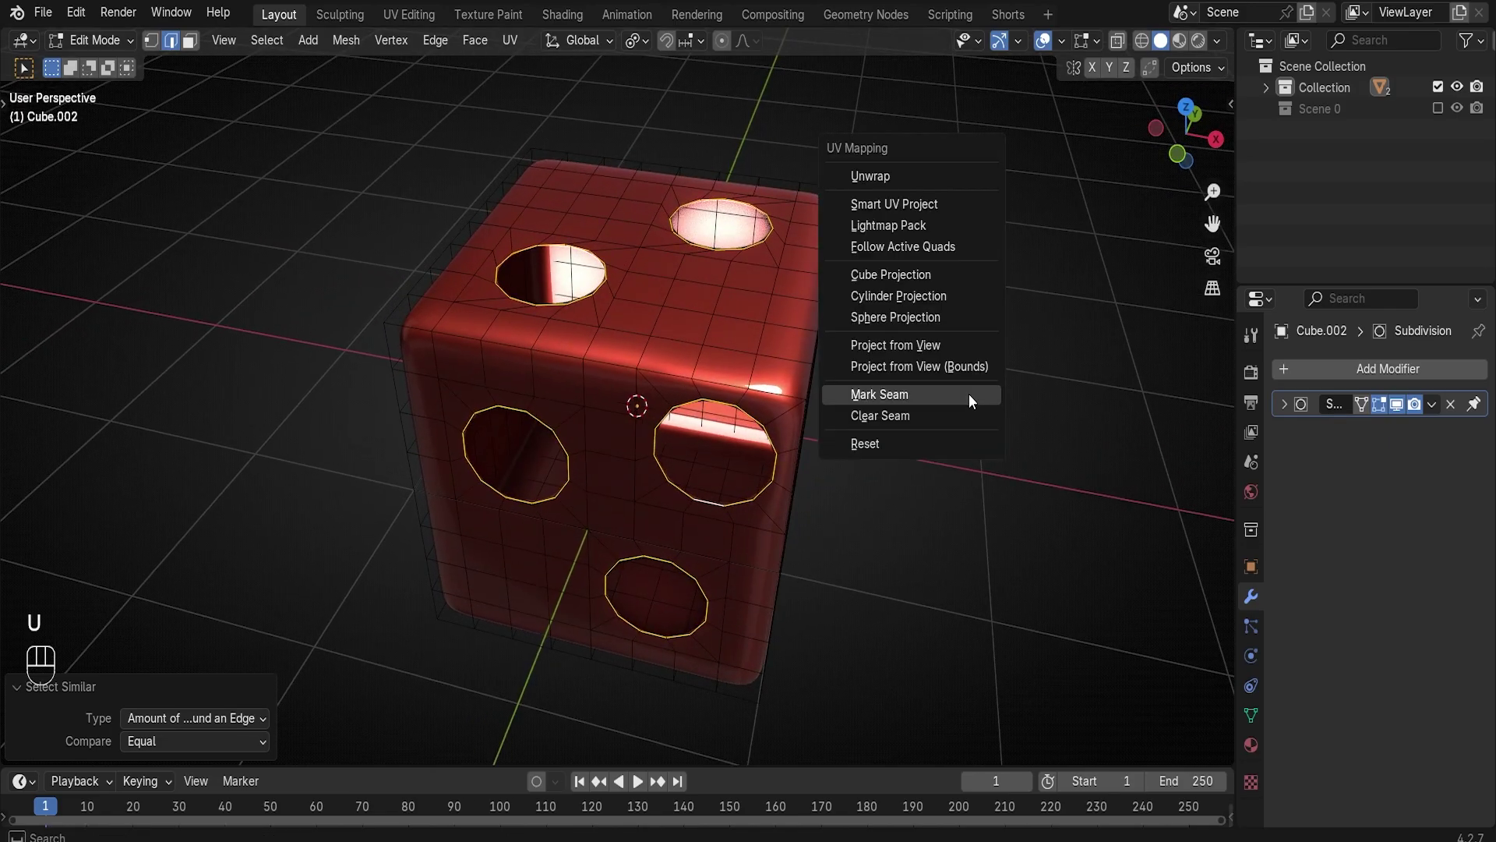
click(910, 391)
Add a Solidify modifier above the Subdivision modifier in Object Mode and set its thickness to 0.1 m
key(Tab)
middle_drag(943, 402, 967, 363)
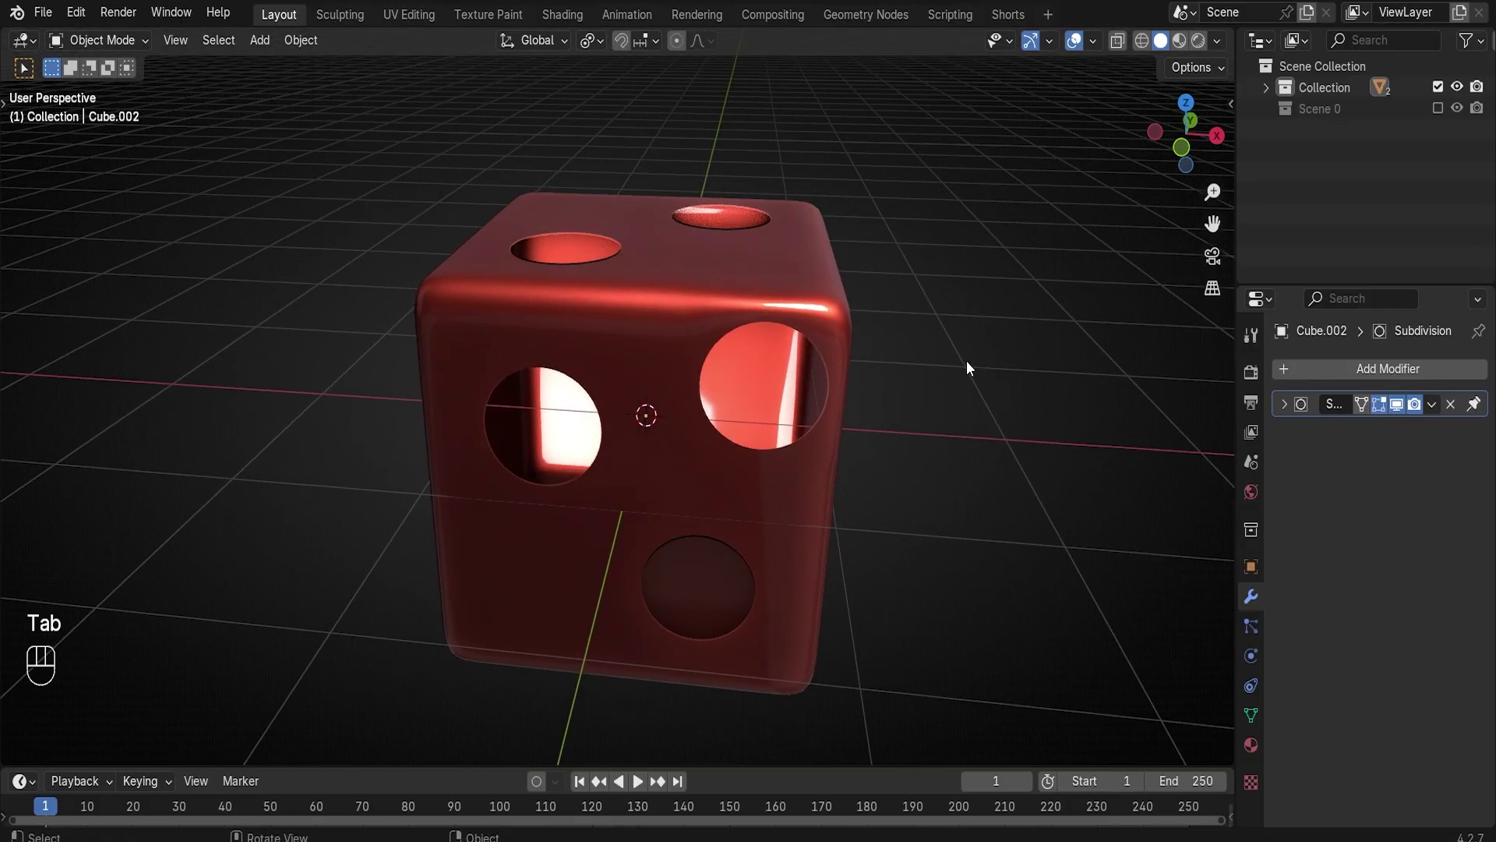
click(1326, 365)
mouse_move(1317, 362)
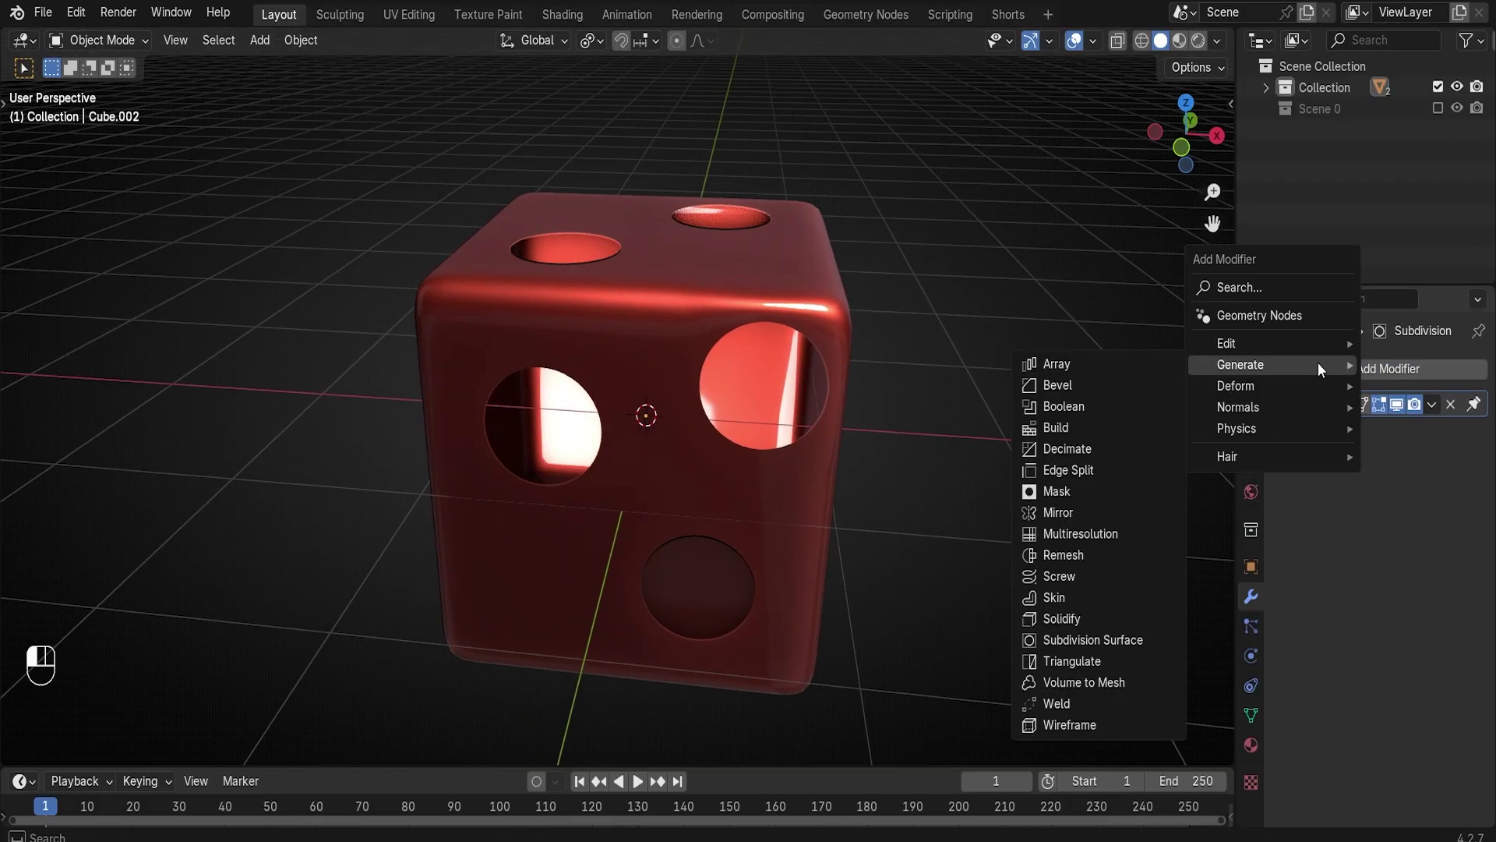
click(1083, 619)
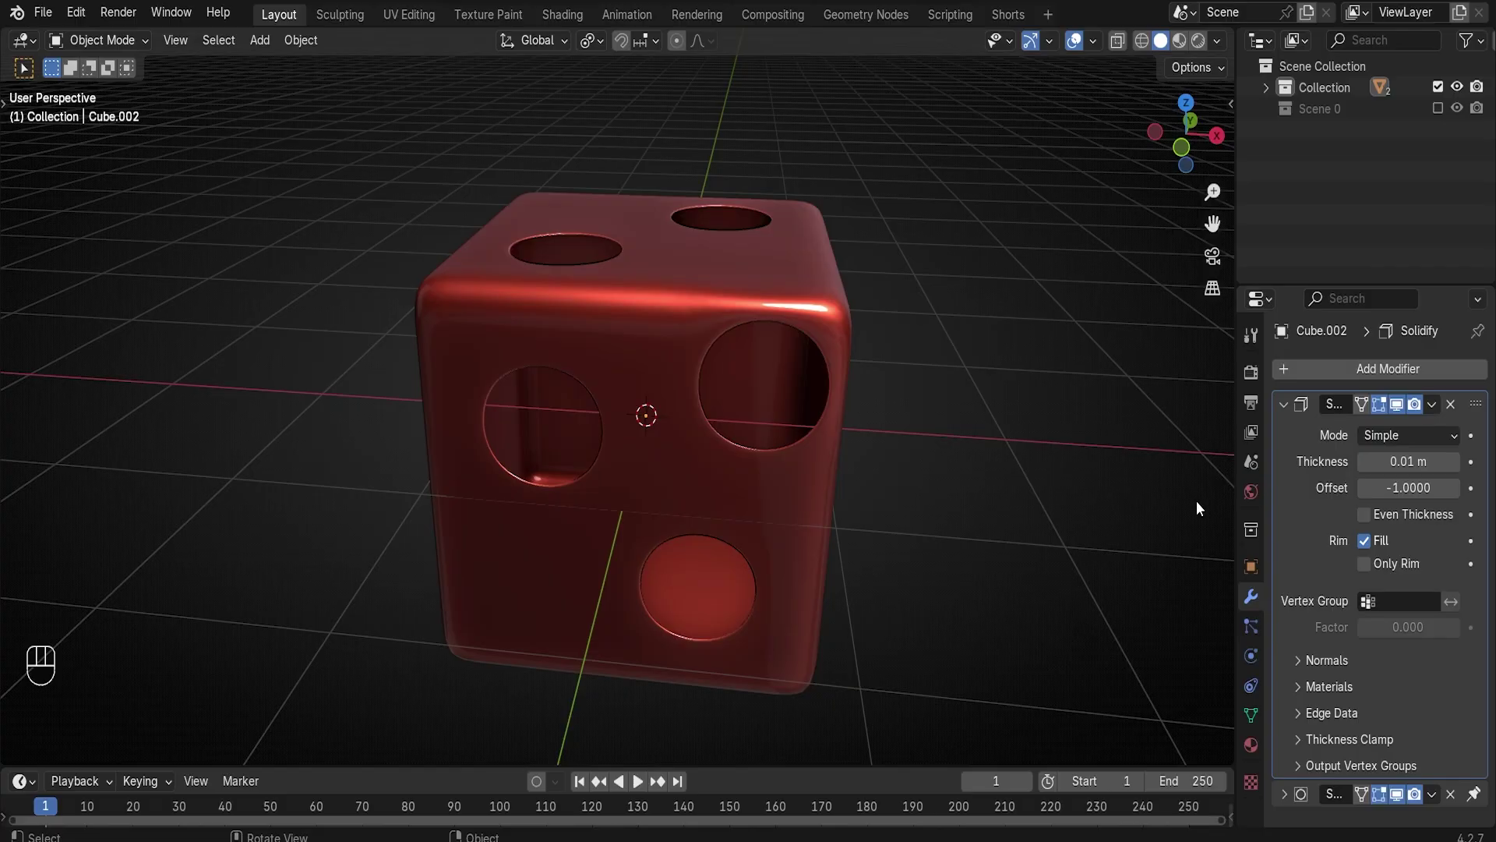
click(1413, 463)
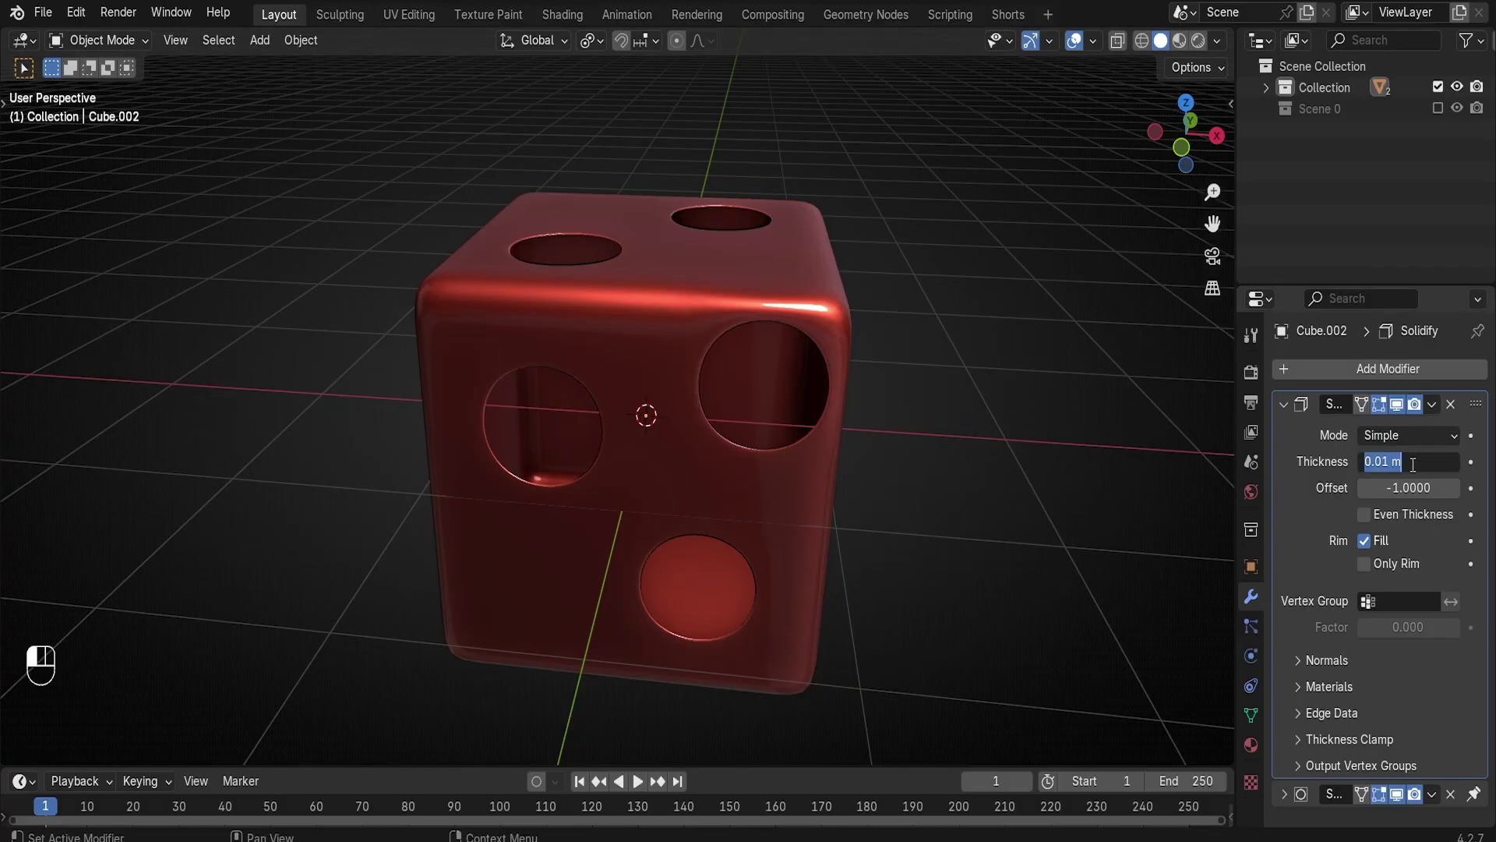
text(.1)
key(Return)
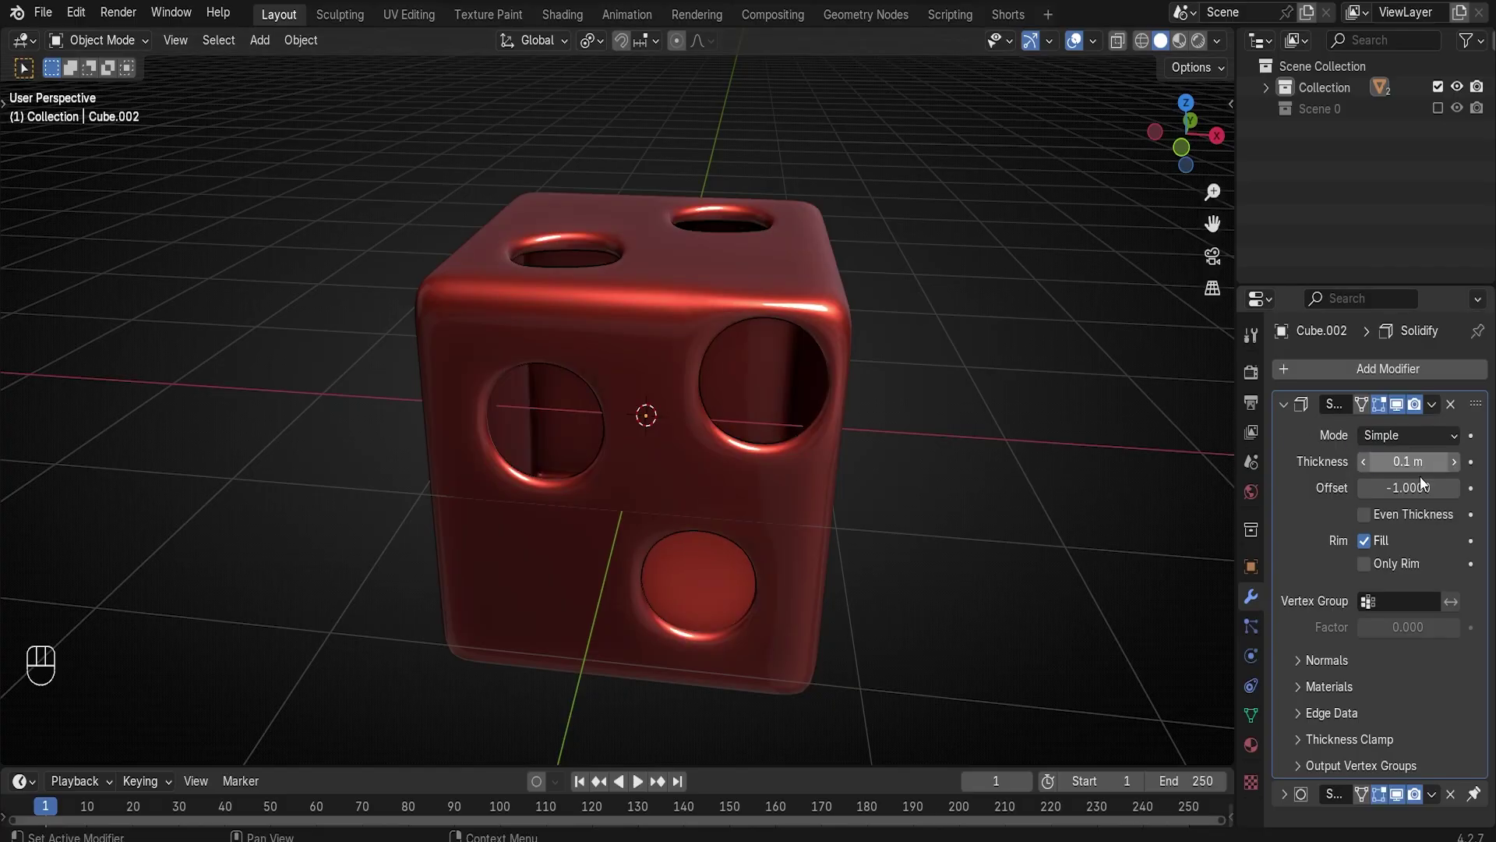
Enable Even Thickness on the Solidify modifier and apply the modifier
middle_drag(1123, 498, 1036, 405)
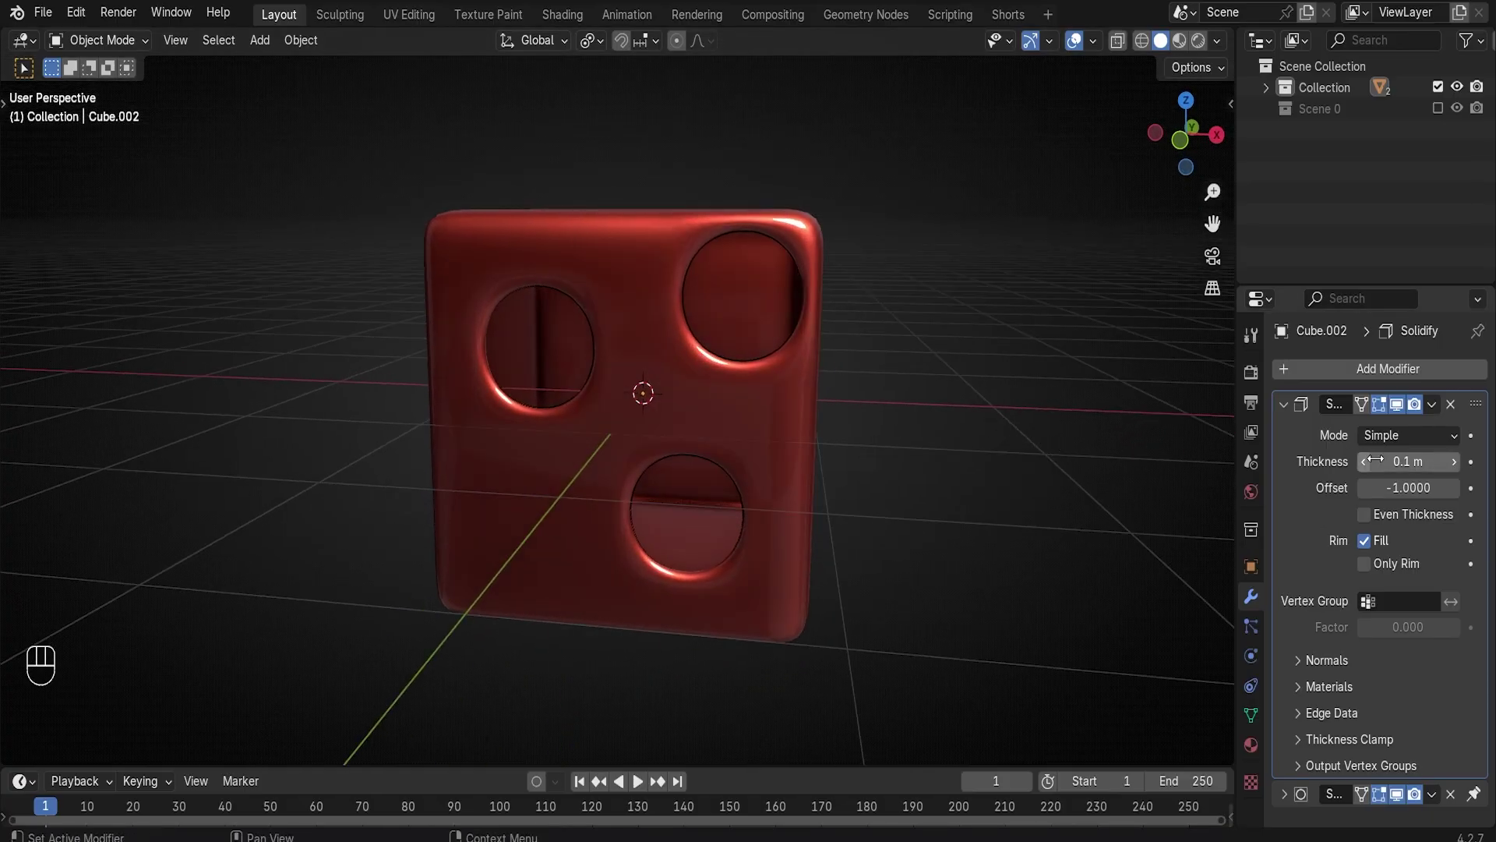
click(1389, 520)
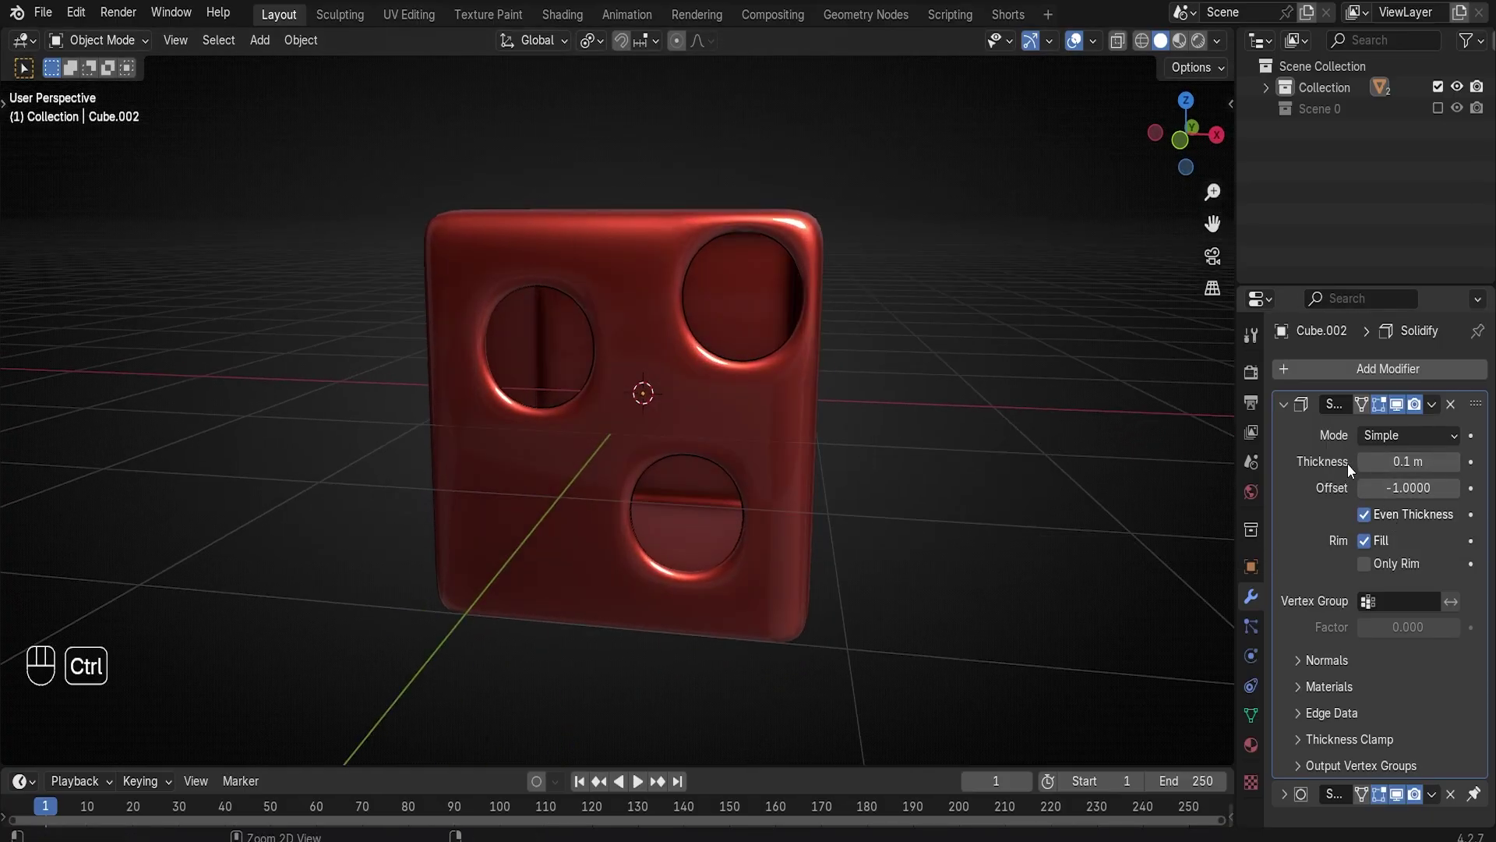
key(ctrl+a)
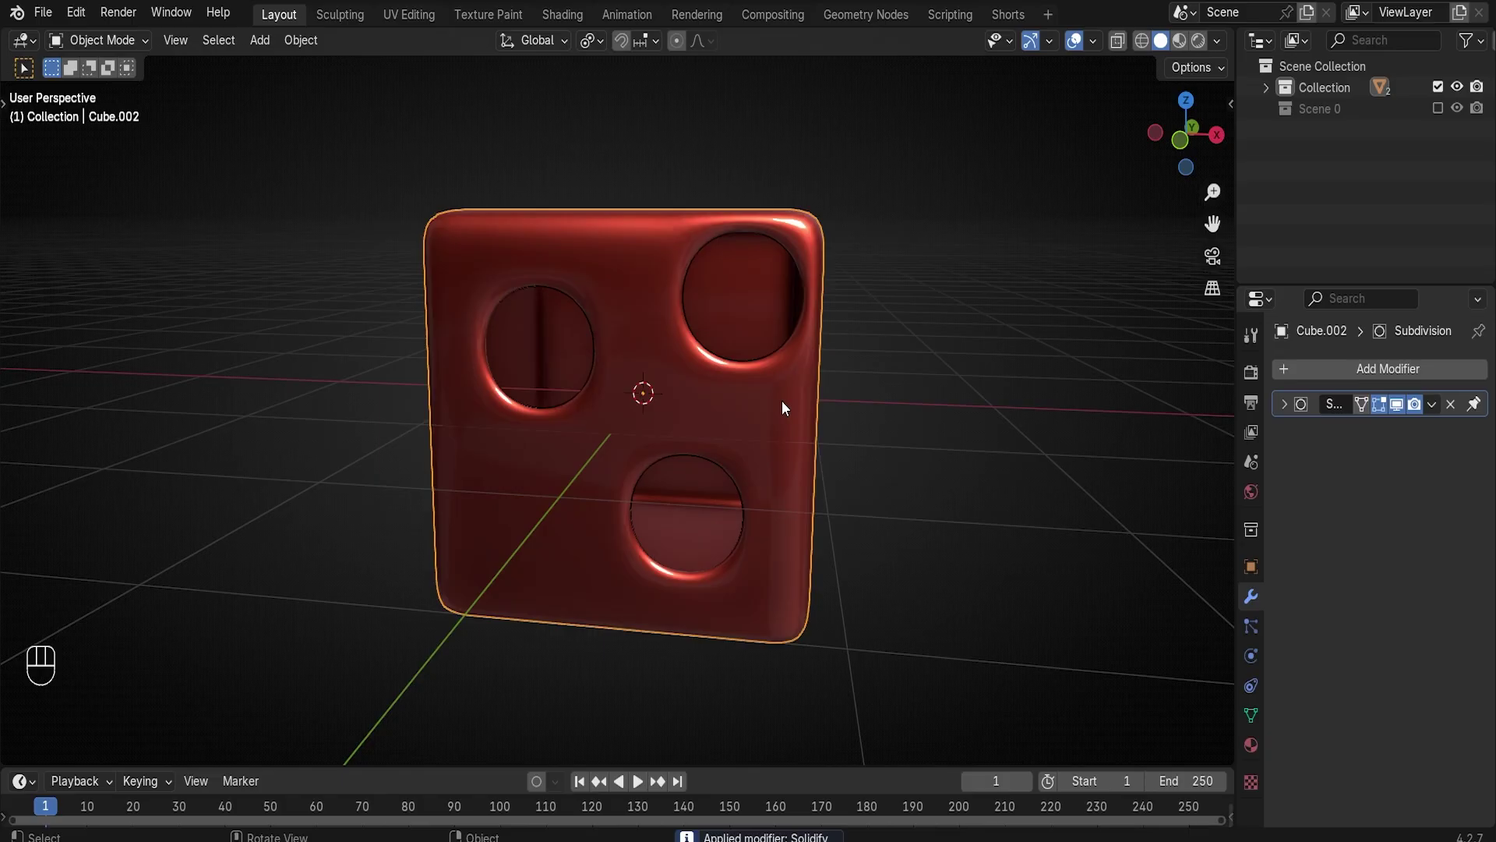
Select the rim edges of all holes in Edit Mode by picking one loop and matching similar edges by Seam
key(Tab)
key(2)
alt+shift+click(744, 365)
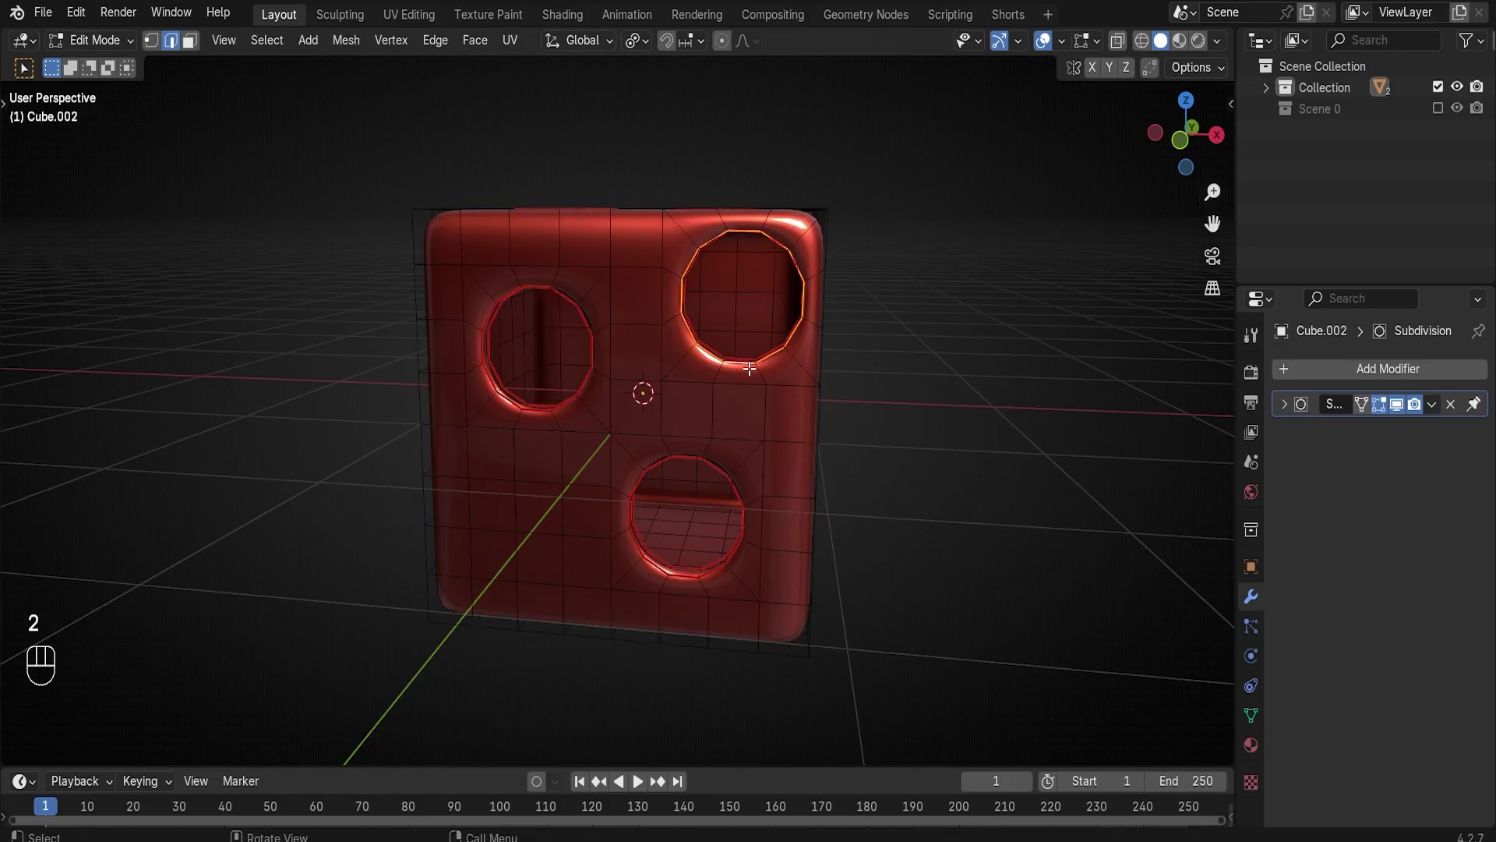
key(shift+g)
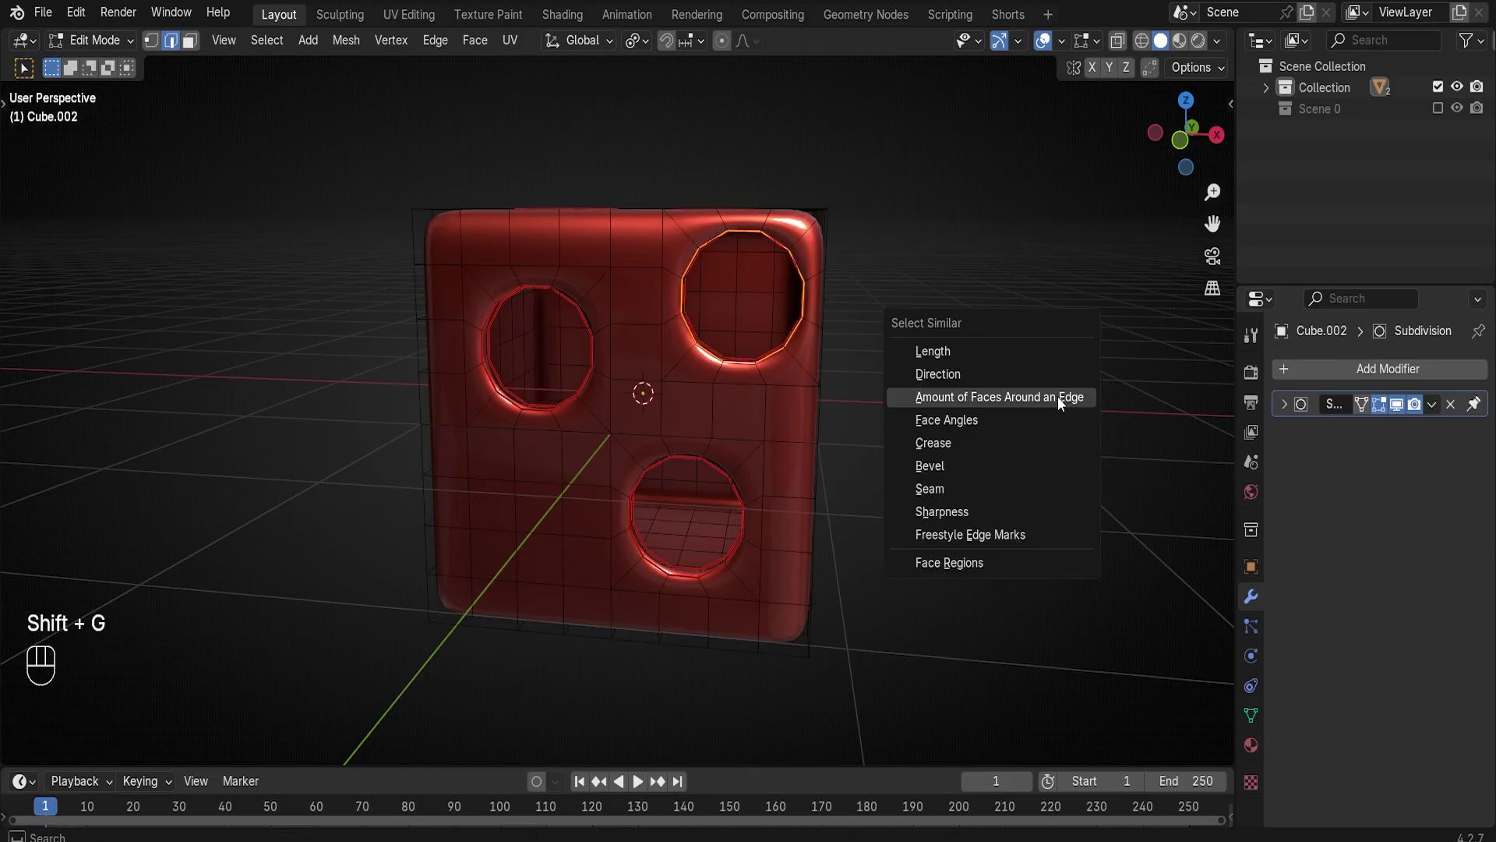
click(932, 490)
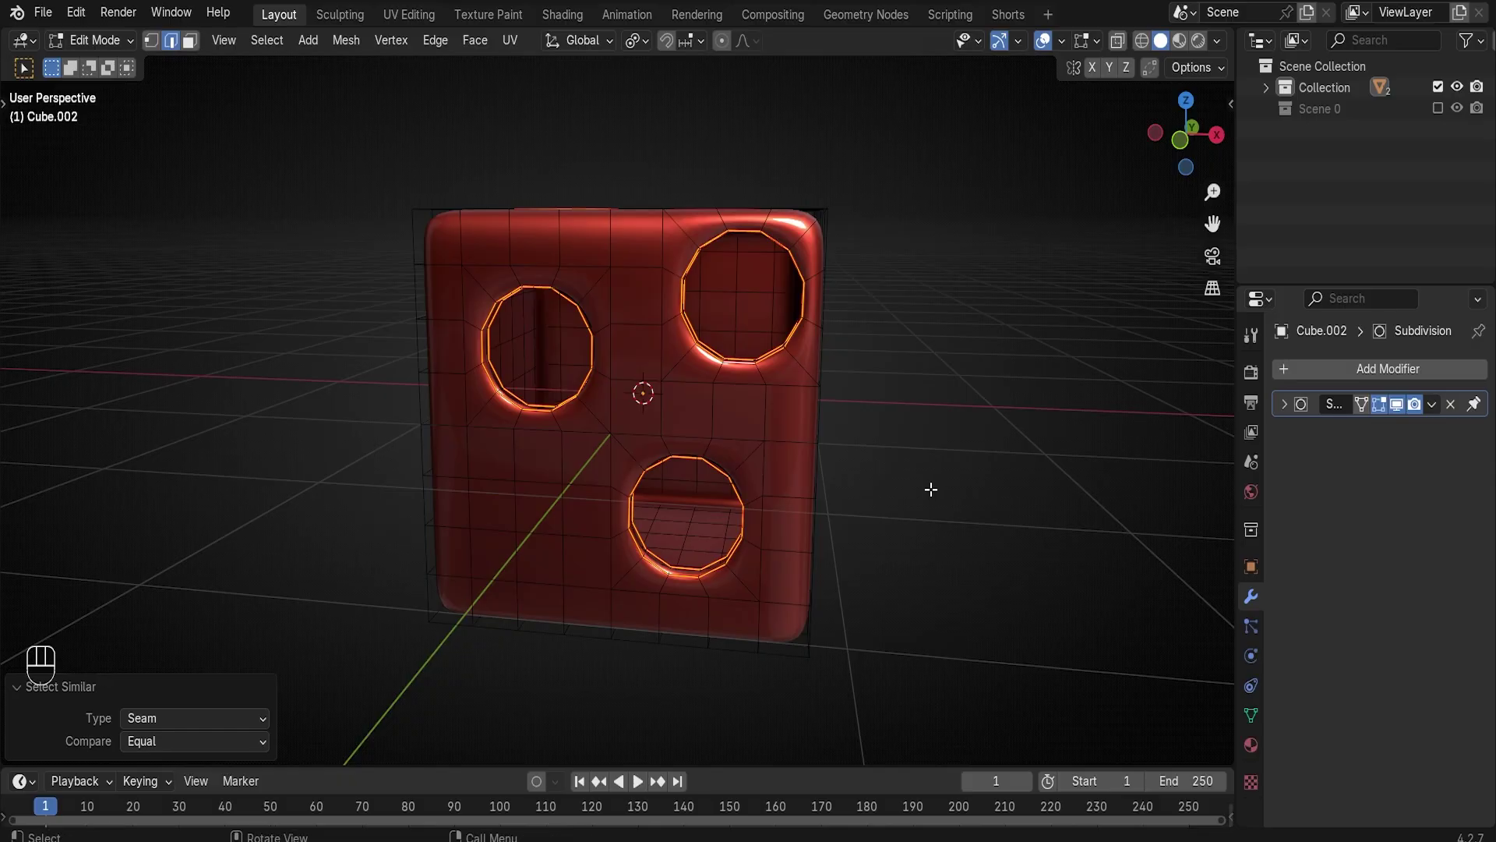
Bevel the selected hole rims by about 0.02 m with 2 segments and a shape of 1, and return to Object Mode
key(ctrl+b)
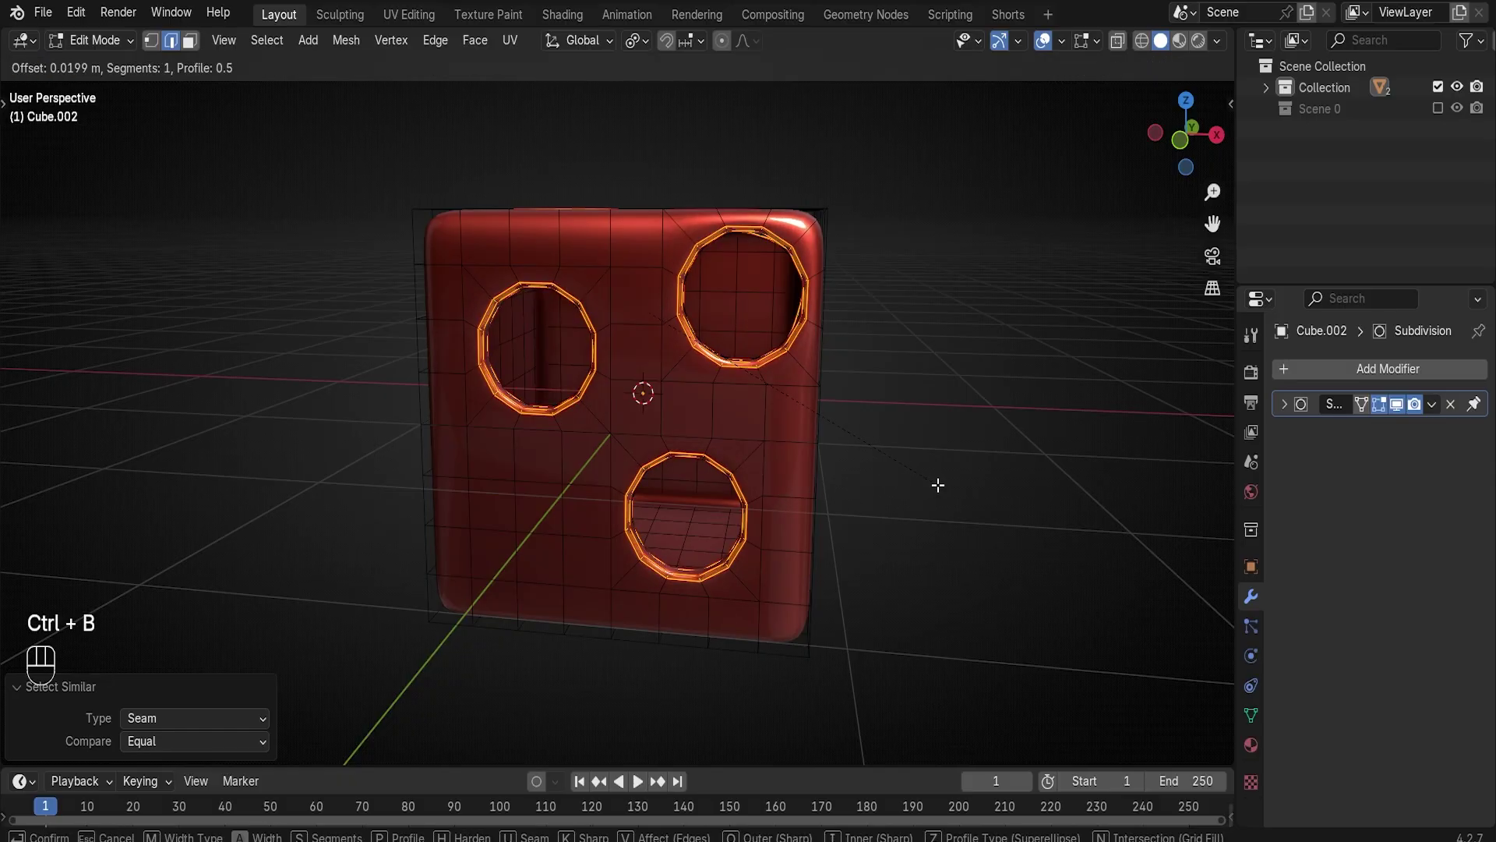
click(938, 484)
click(191, 449)
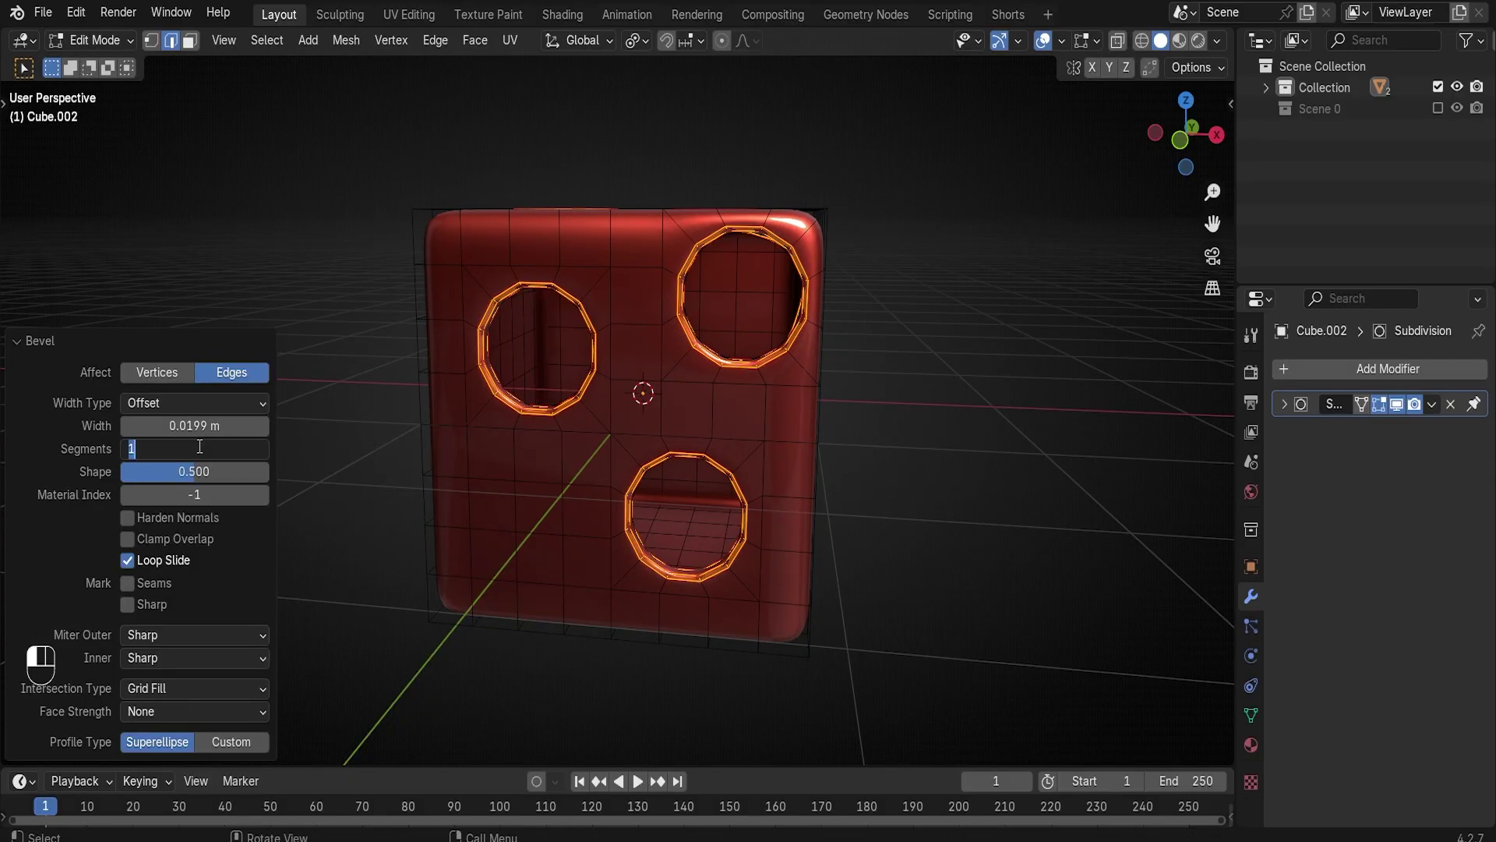
text(2)
key(Return)
click(194, 472)
text(1)
key(Return)
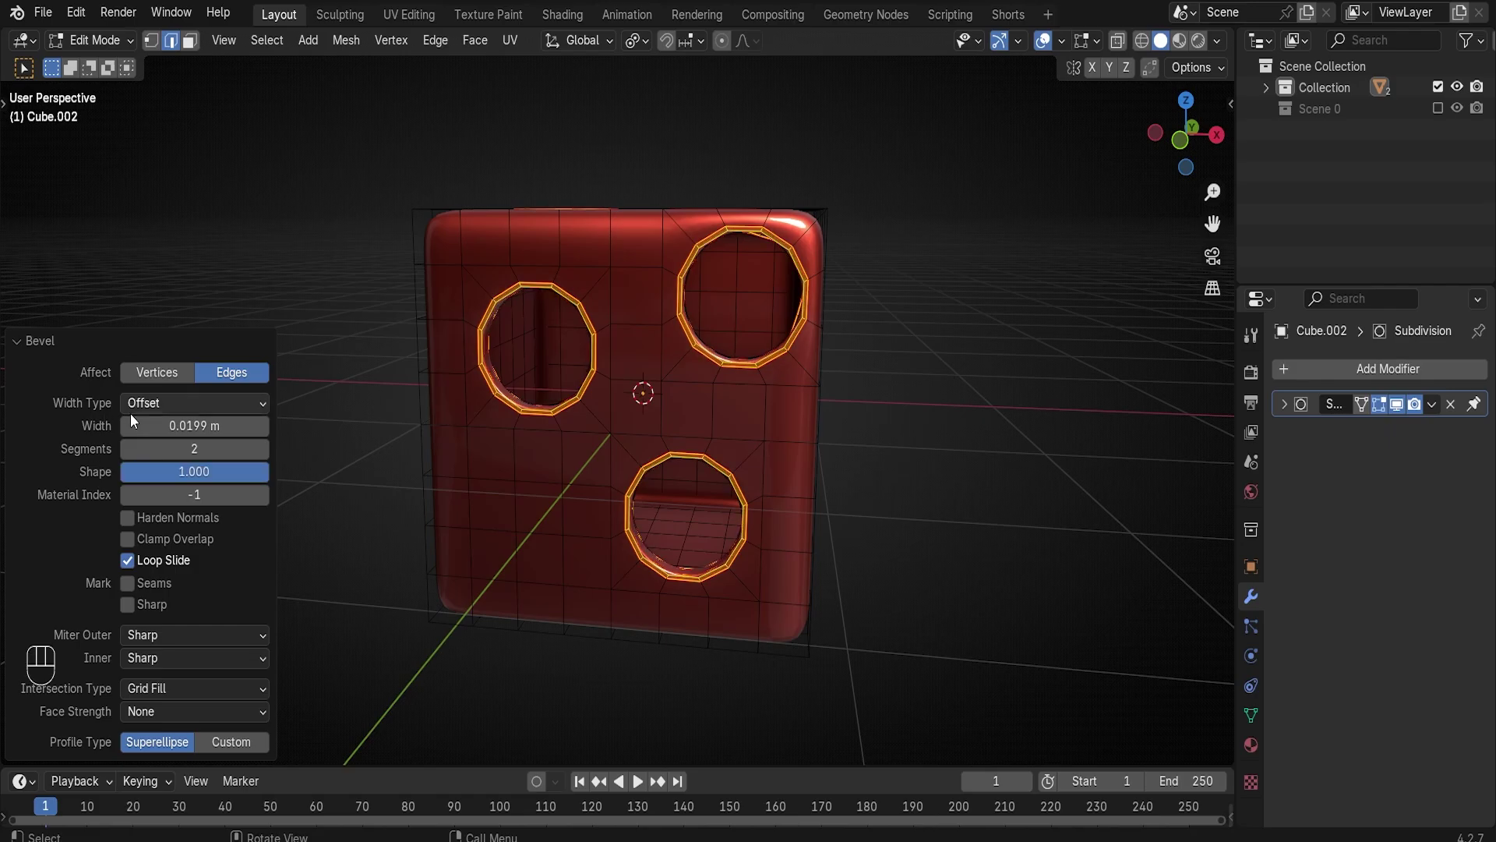
shift+drag(131, 419, 131, 419)
click(36, 340)
key(Tab)
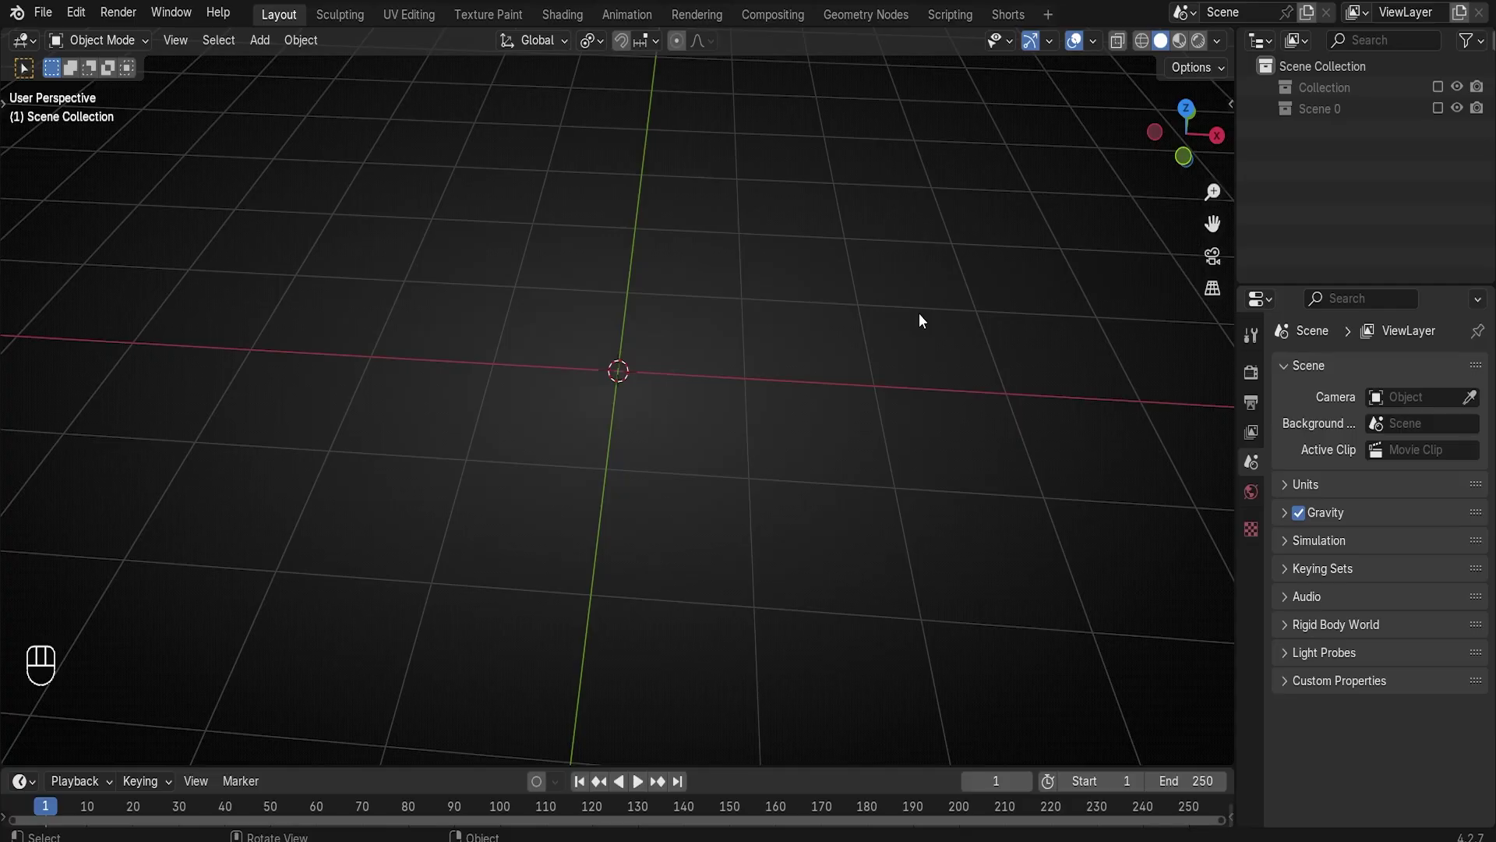
Add a circle mesh with 16 vertices to the empty scene
key(shift+a)
mouse_move(691, 337)
click(777, 376)
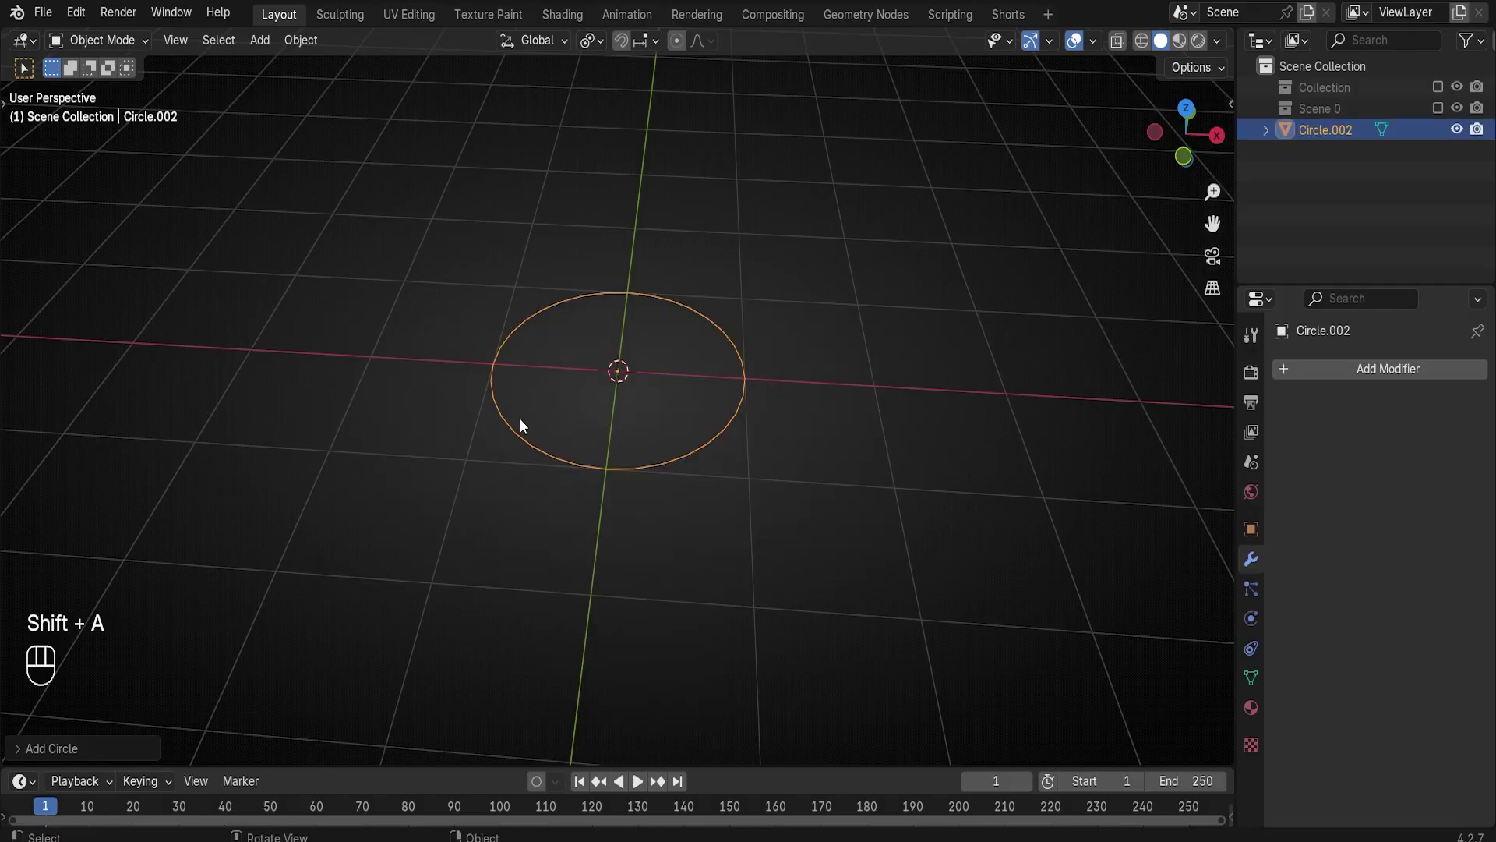
click(86, 749)
double_click(220, 518)
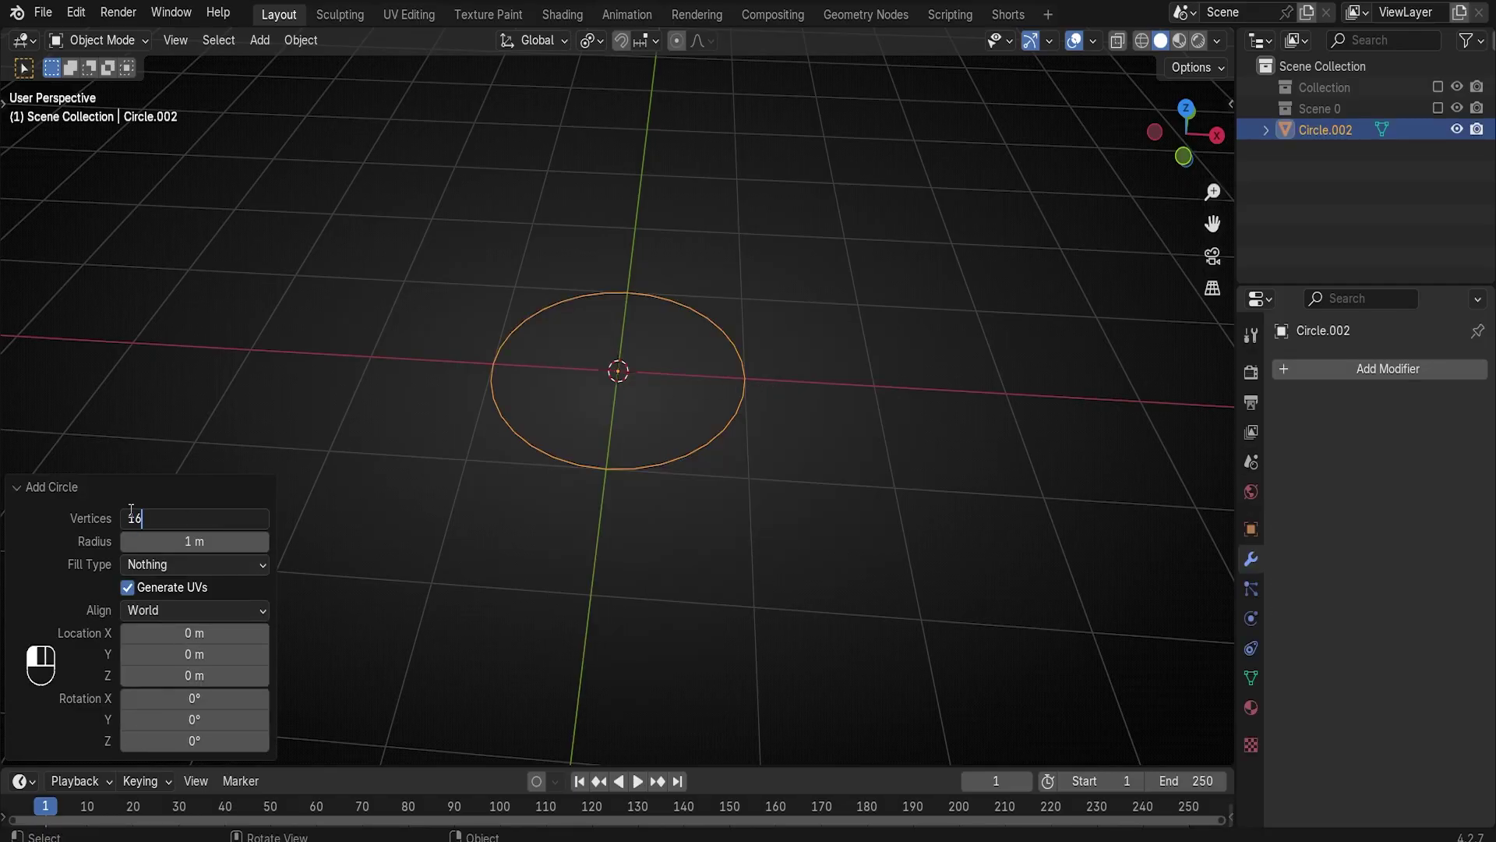
text(16)
click(35, 484)
Extrude the circle 5 m along the Z axis in Edit Mode to form an open cylinder
middle_drag(596, 536, 658, 457)
key(Tab)
key(e)
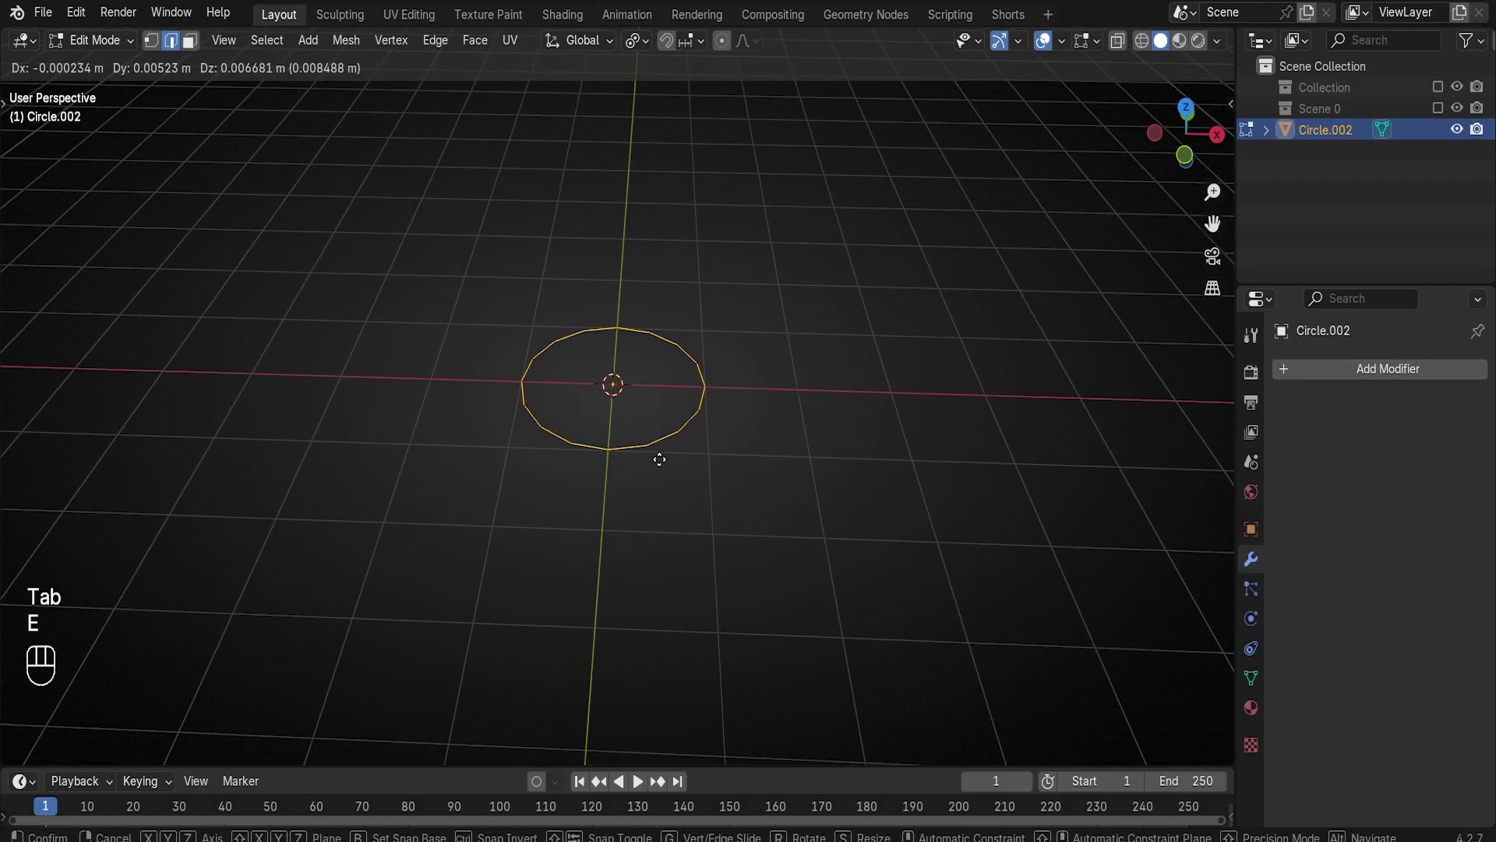
key(z)
key(5)
click(661, 460)
scroll(668, 436, down, 5)
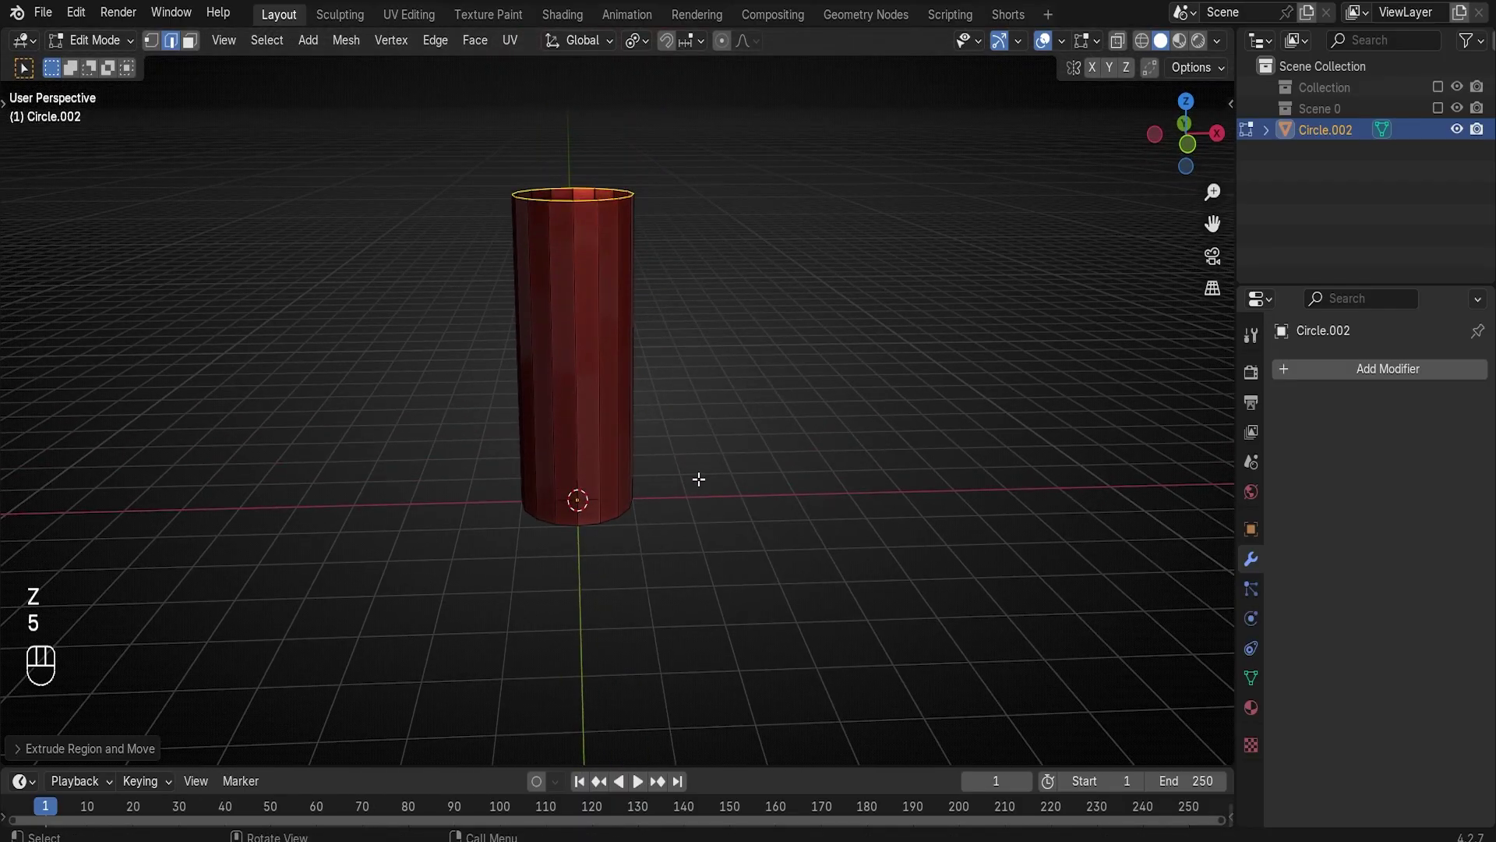
Rotate the cylinder 90° about the Y axis in Object Mode
key(Tab)
text(ry90)
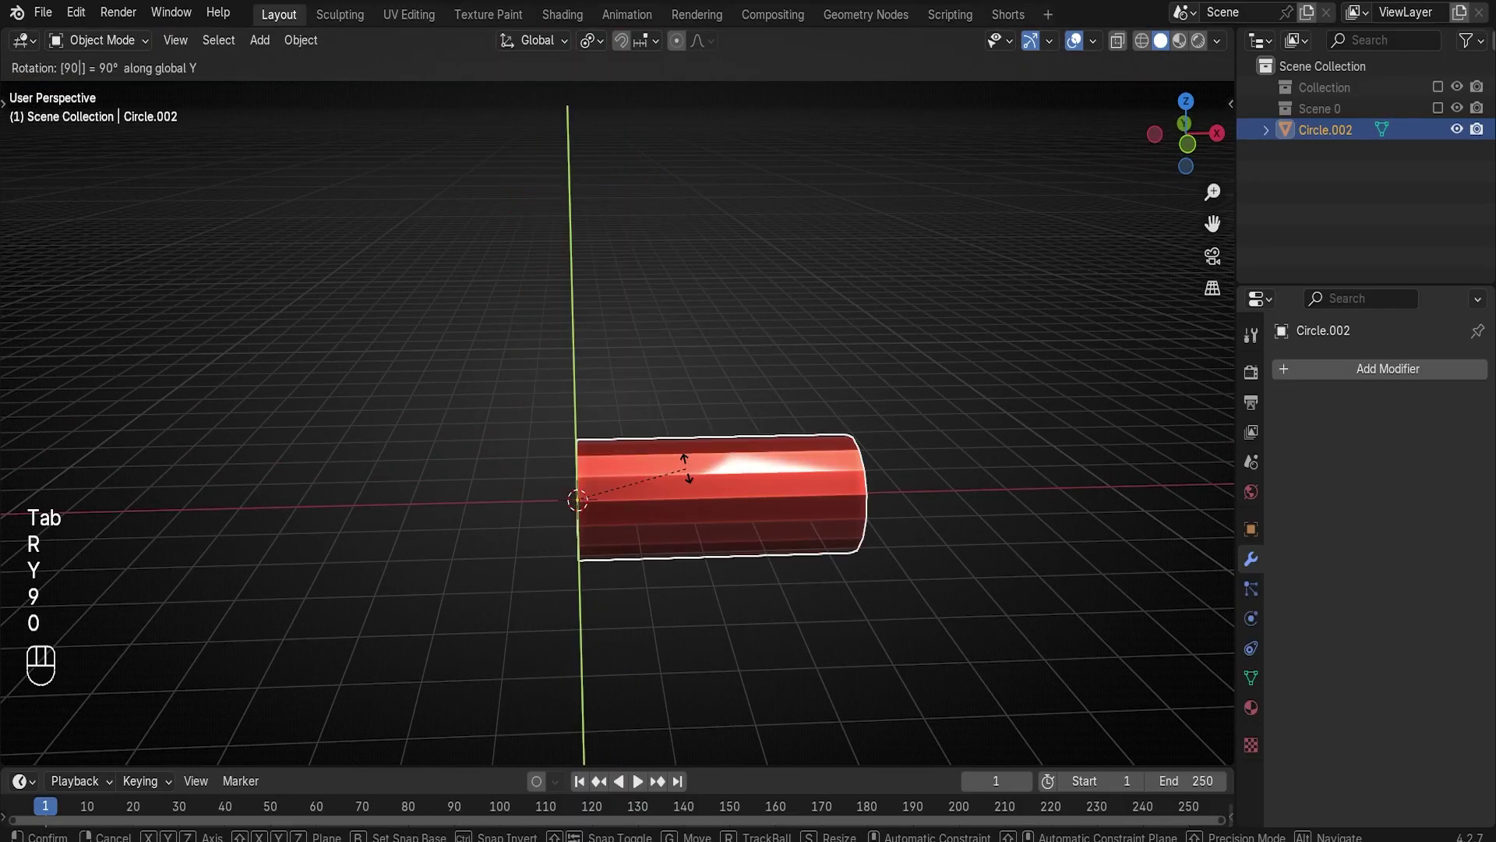
key(Return)
Add 10 evenly spaced loop cuts around the cylinder in Edit Mode
shift+middle_drag(703, 473, 625, 499)
scroll(625, 499, up, 2)
key(Tab)
key(ctrl+r)
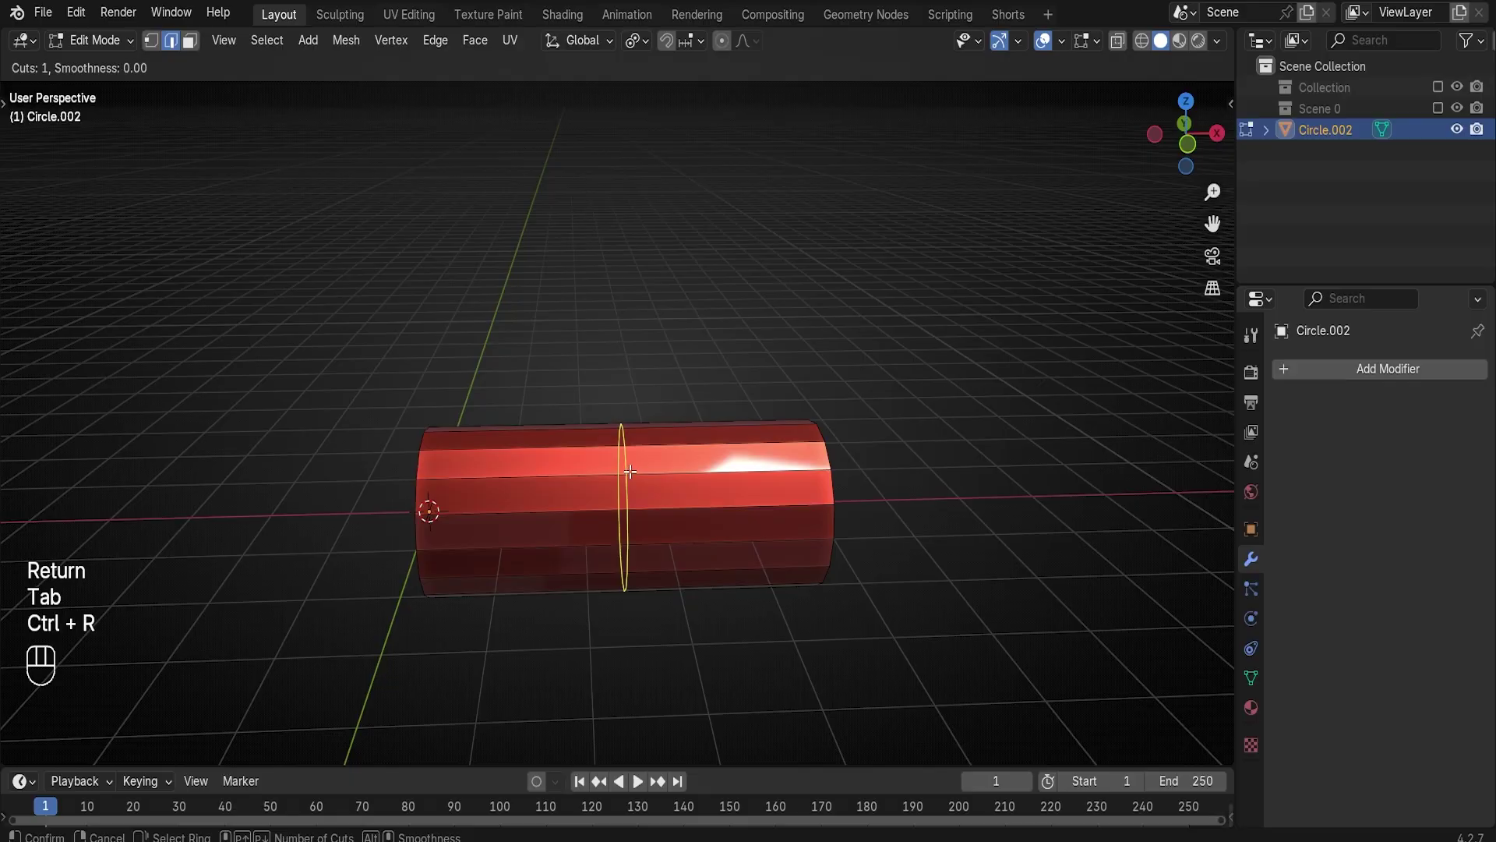
scroll(630, 471, up, 2)
text(10)
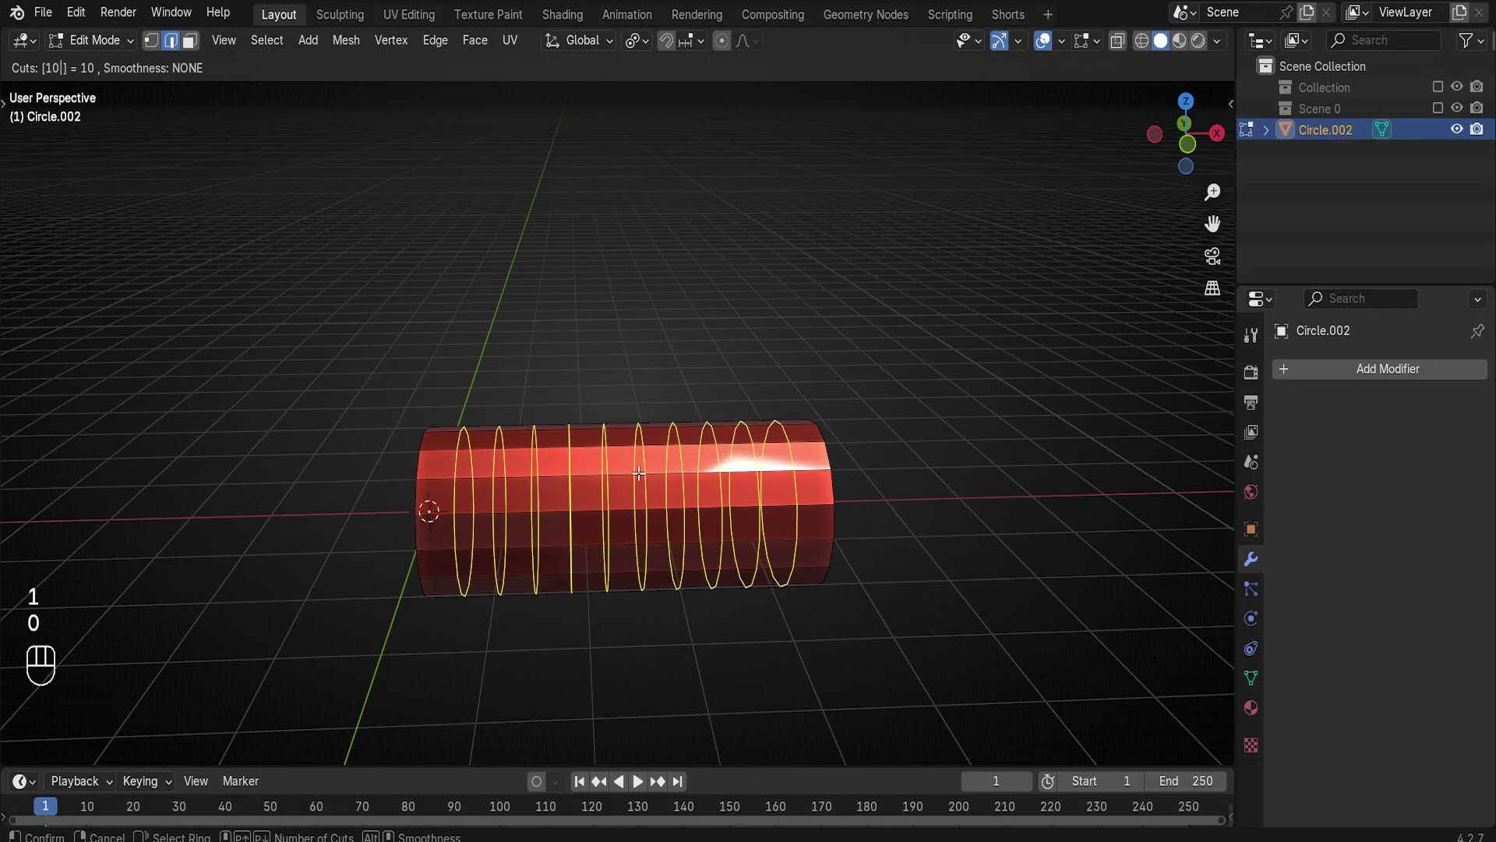
key(Return)
click(637, 474)
key(Tab)
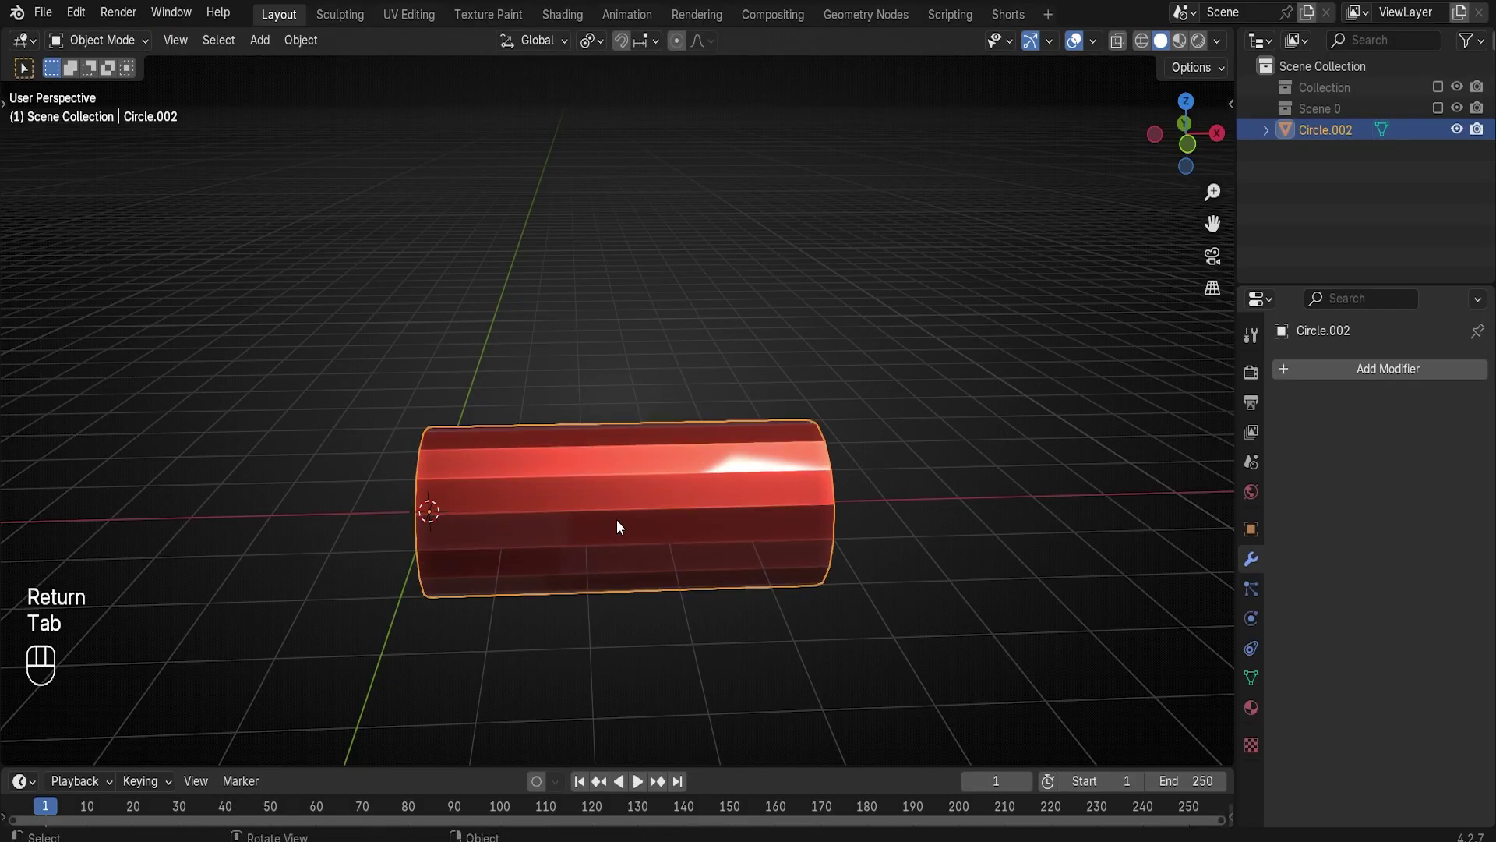
Select six separate 2×2 face patches spread along and around the cylinder's visible side and inset them
key(Tab)
key(3)
drag(425, 448, 597, 536)
shift+drag(651, 479, 713, 503)
shift+drag(786, 470, 826, 503)
middle_drag(669, 559, 664, 542)
shift+drag(659, 545, 692, 575)
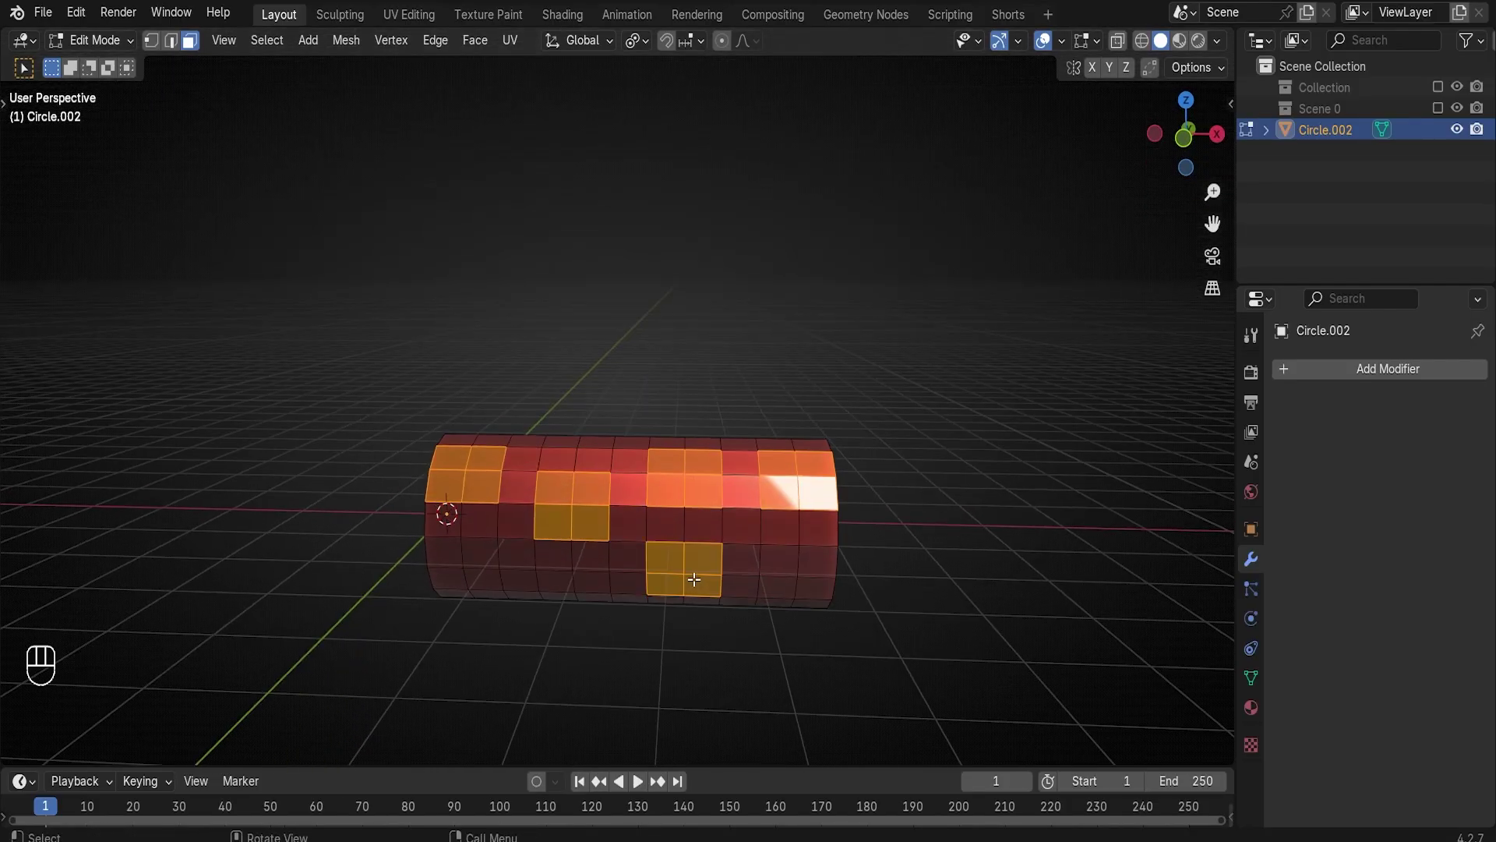
middle_drag(692, 574, 639, 558)
shift+drag(545, 393, 608, 440)
middle_drag(608, 440, 819, 634)
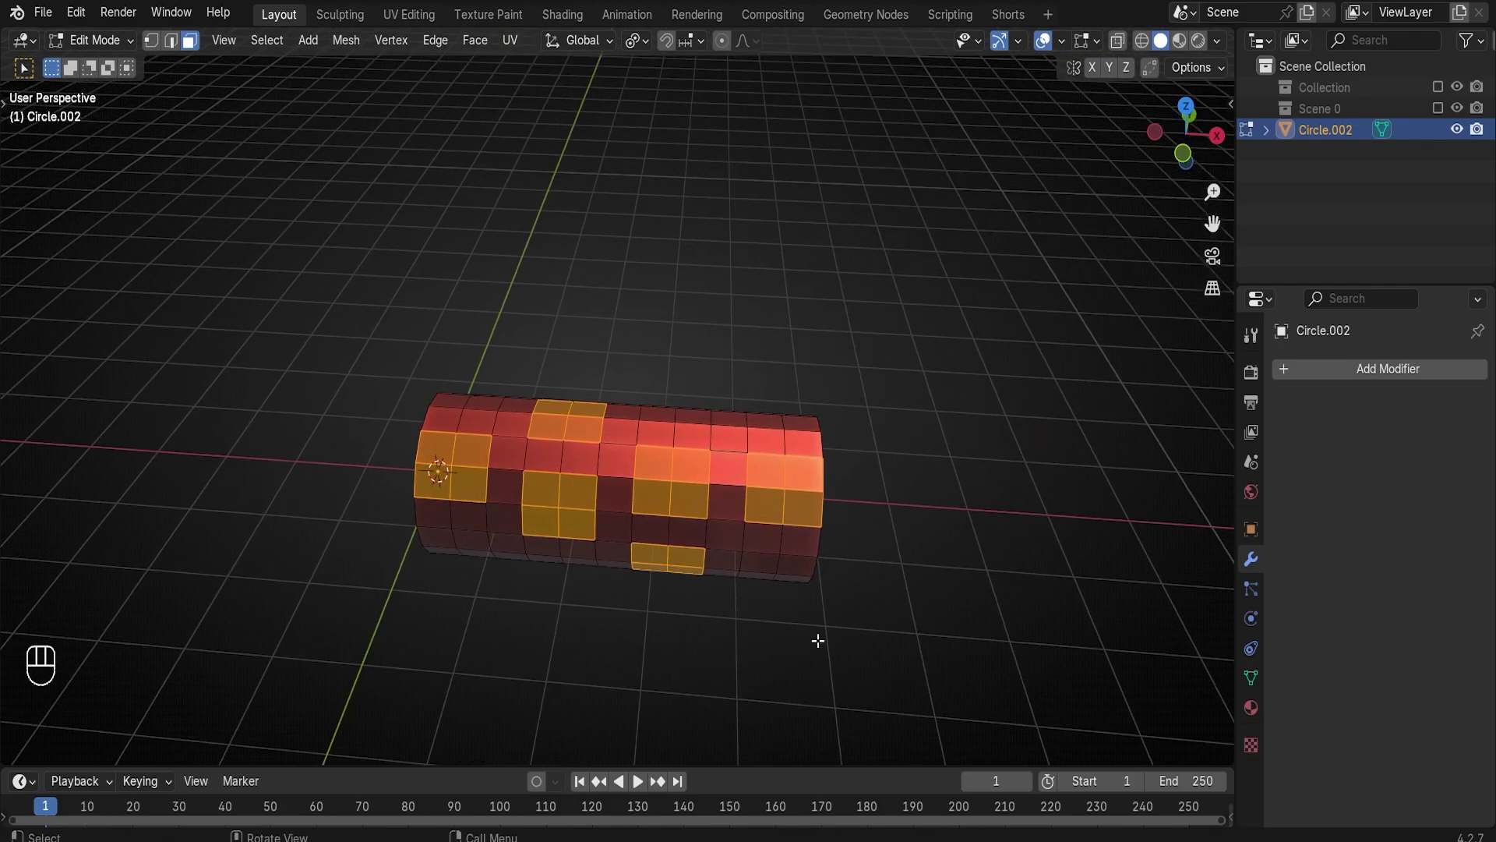
key(i)
click(811, 643)
Round the inset face patches with LoopTools Circle and disable its Flatten option
right_click(887, 344)
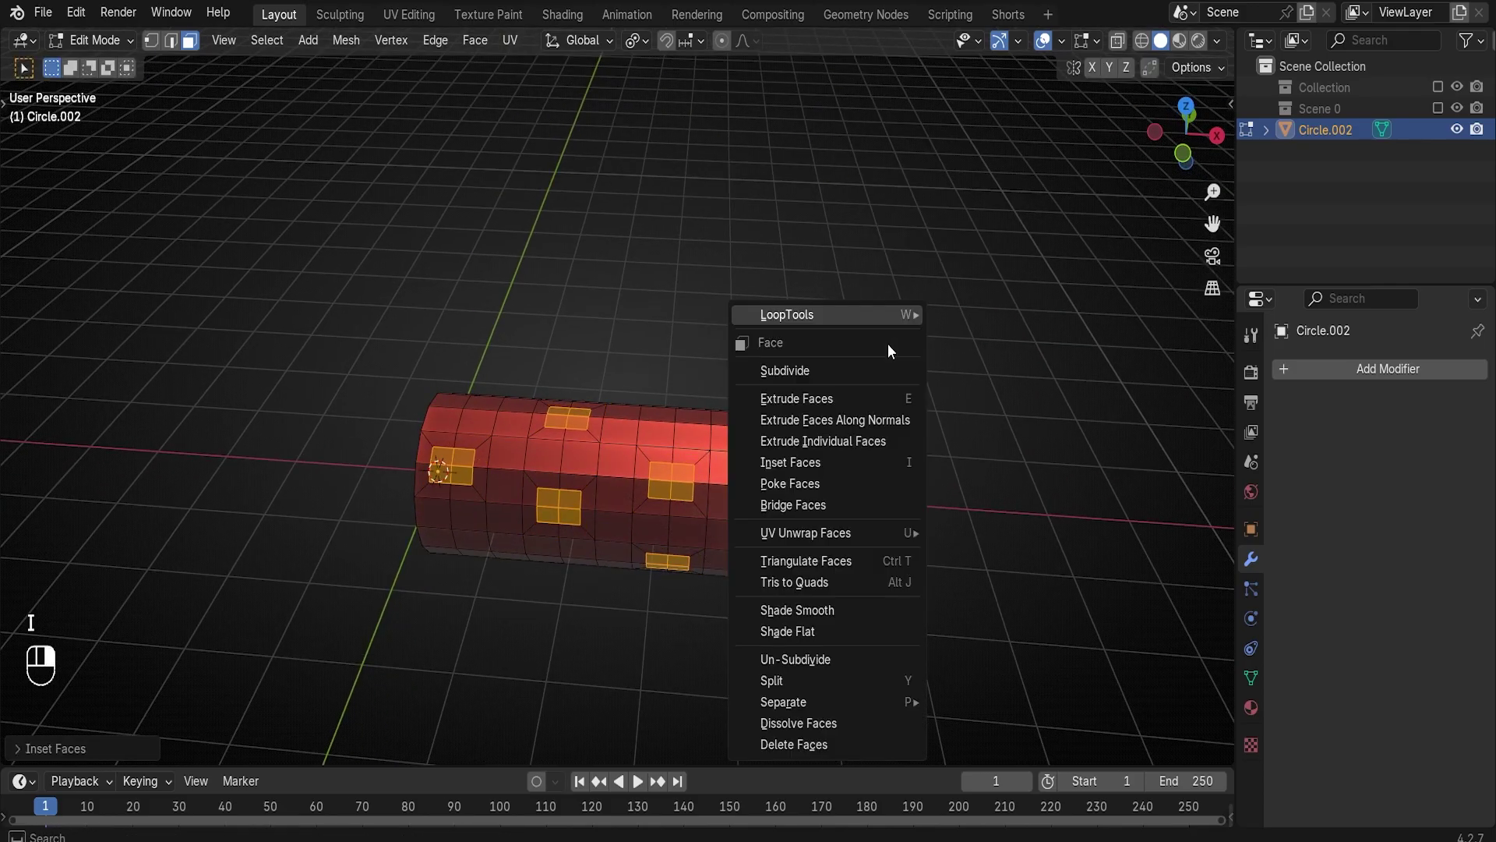
mouse_move(876, 318)
click(980, 334)
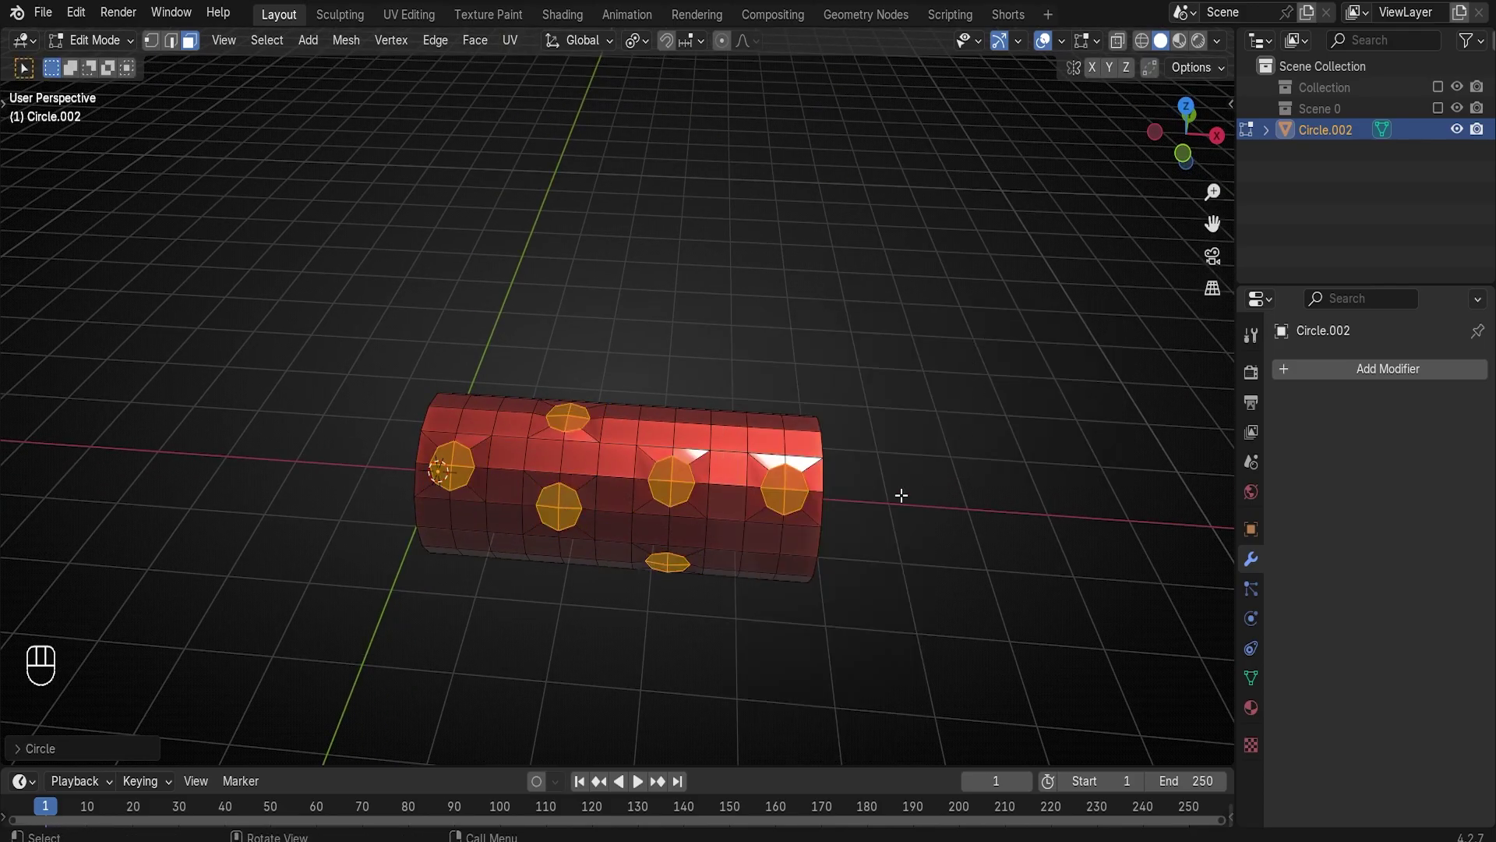
click(109, 758)
click(31, 620)
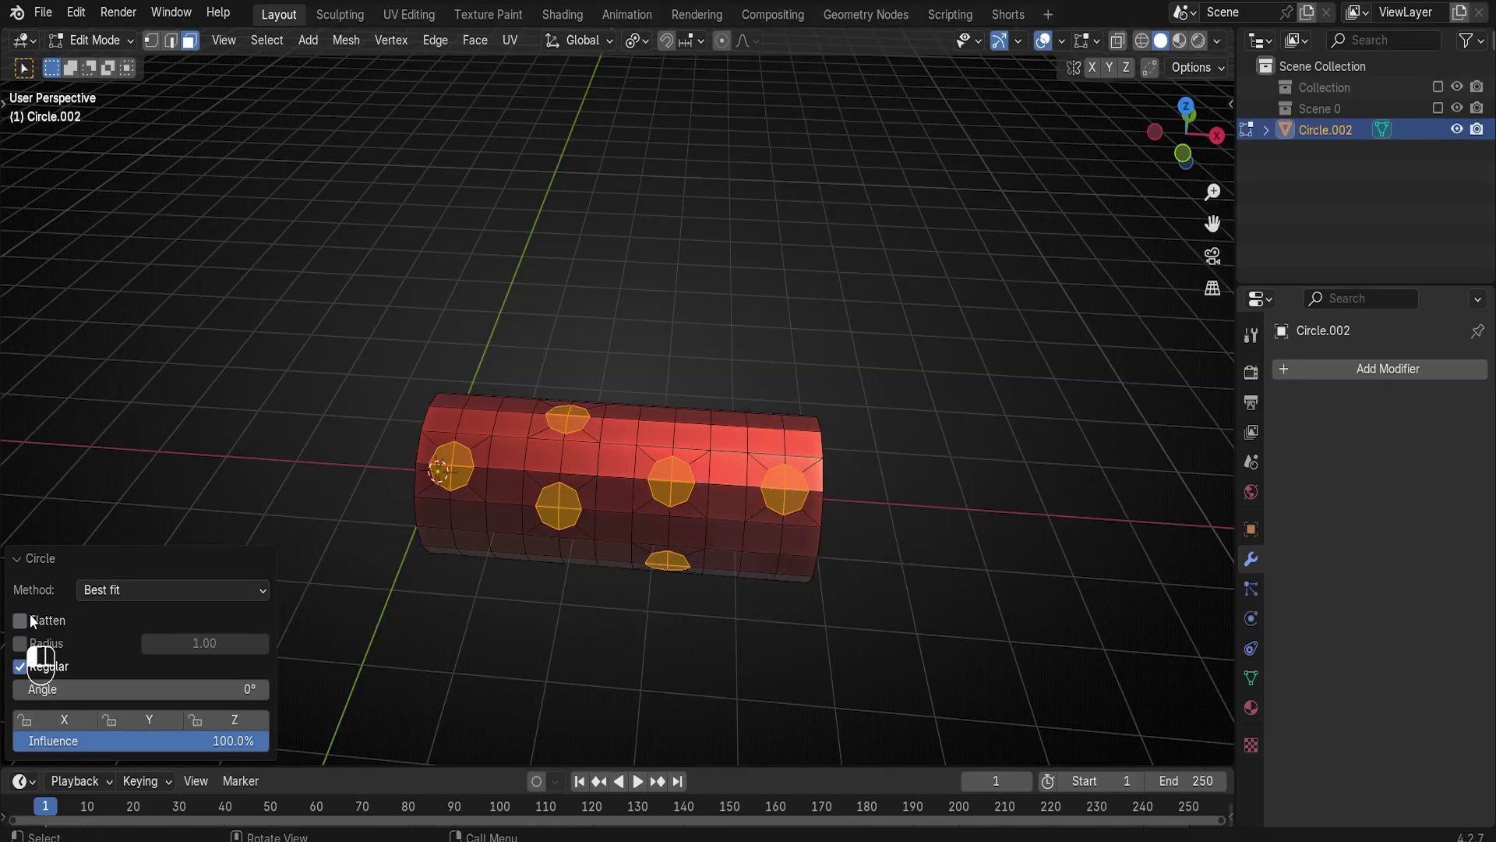
Extrude the round face patches inward into the cylinder to form recessed holes
middle_drag(507, 561, 598, 525)
key(Tab)
key(Tab)
key(e)
click(492, 570)
Select the holes' inner boundary loops, add one outer rim loop, and extend the selection to edges with similar Face Angles
click(265, 39)
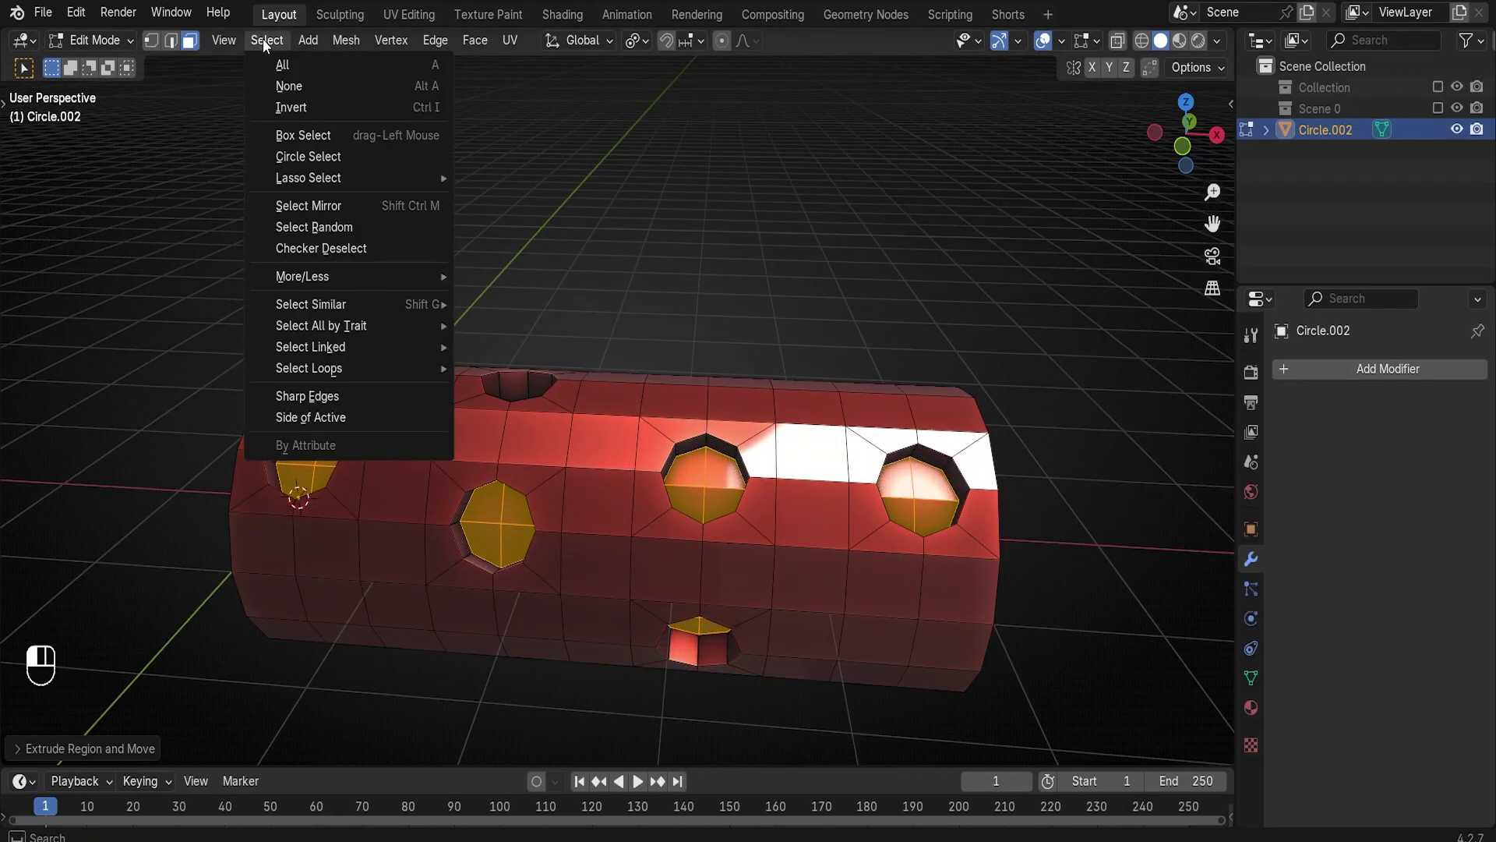
mouse_move(370, 380)
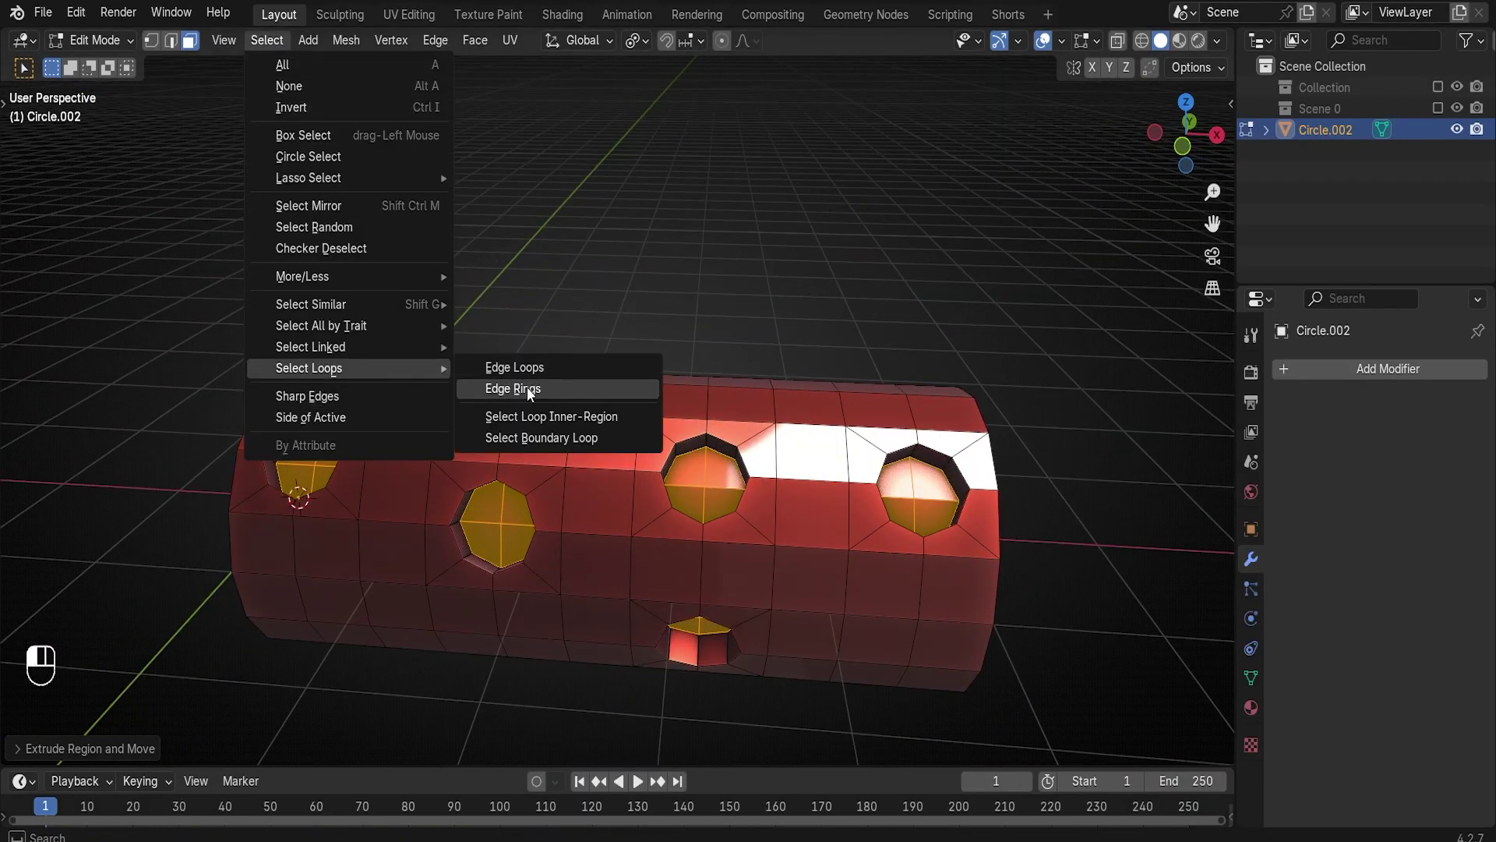
click(537, 437)
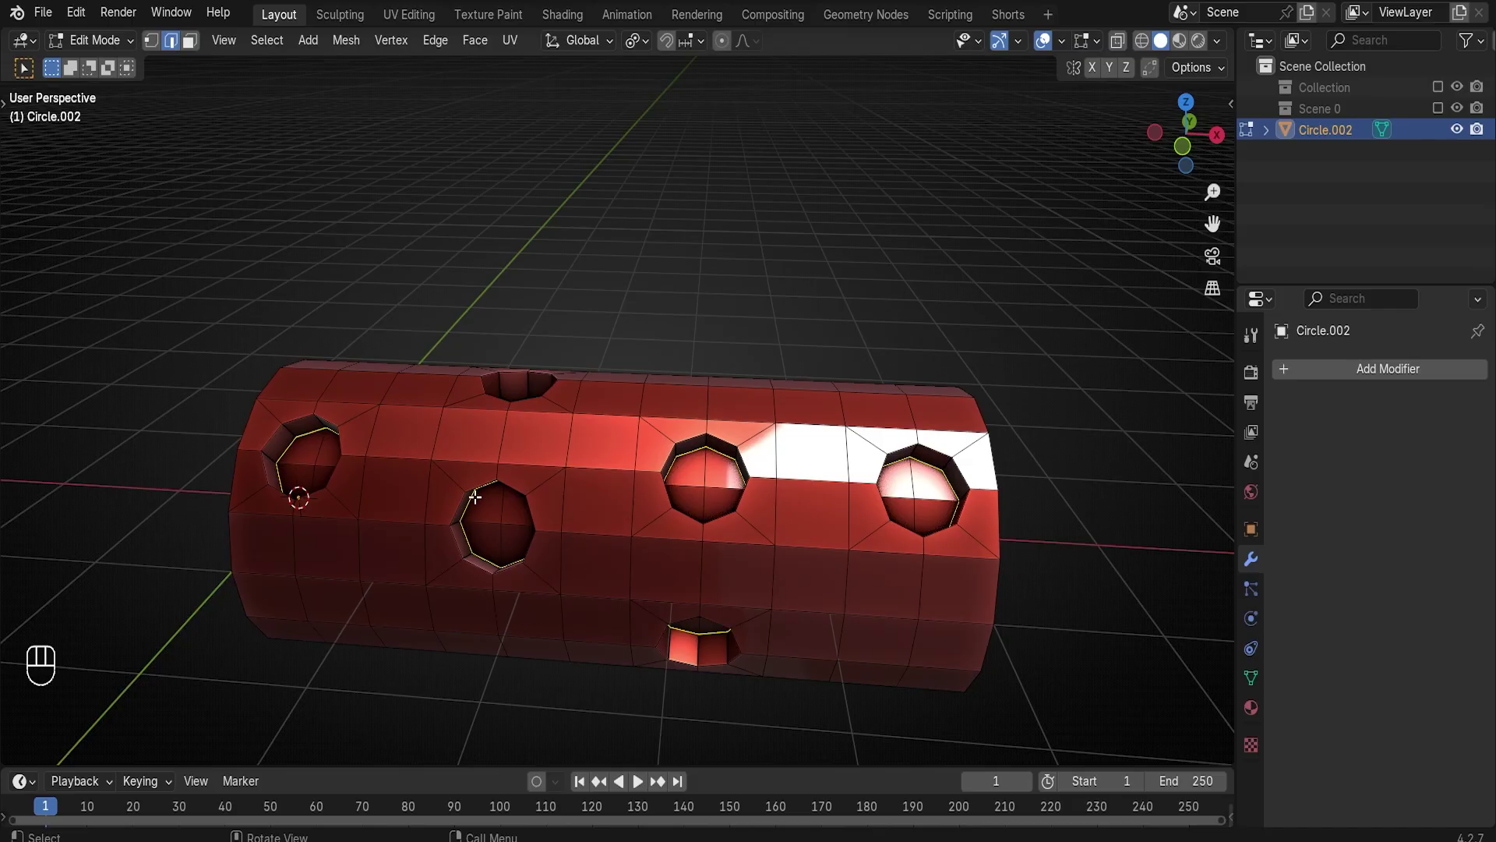
key(shift+alt)
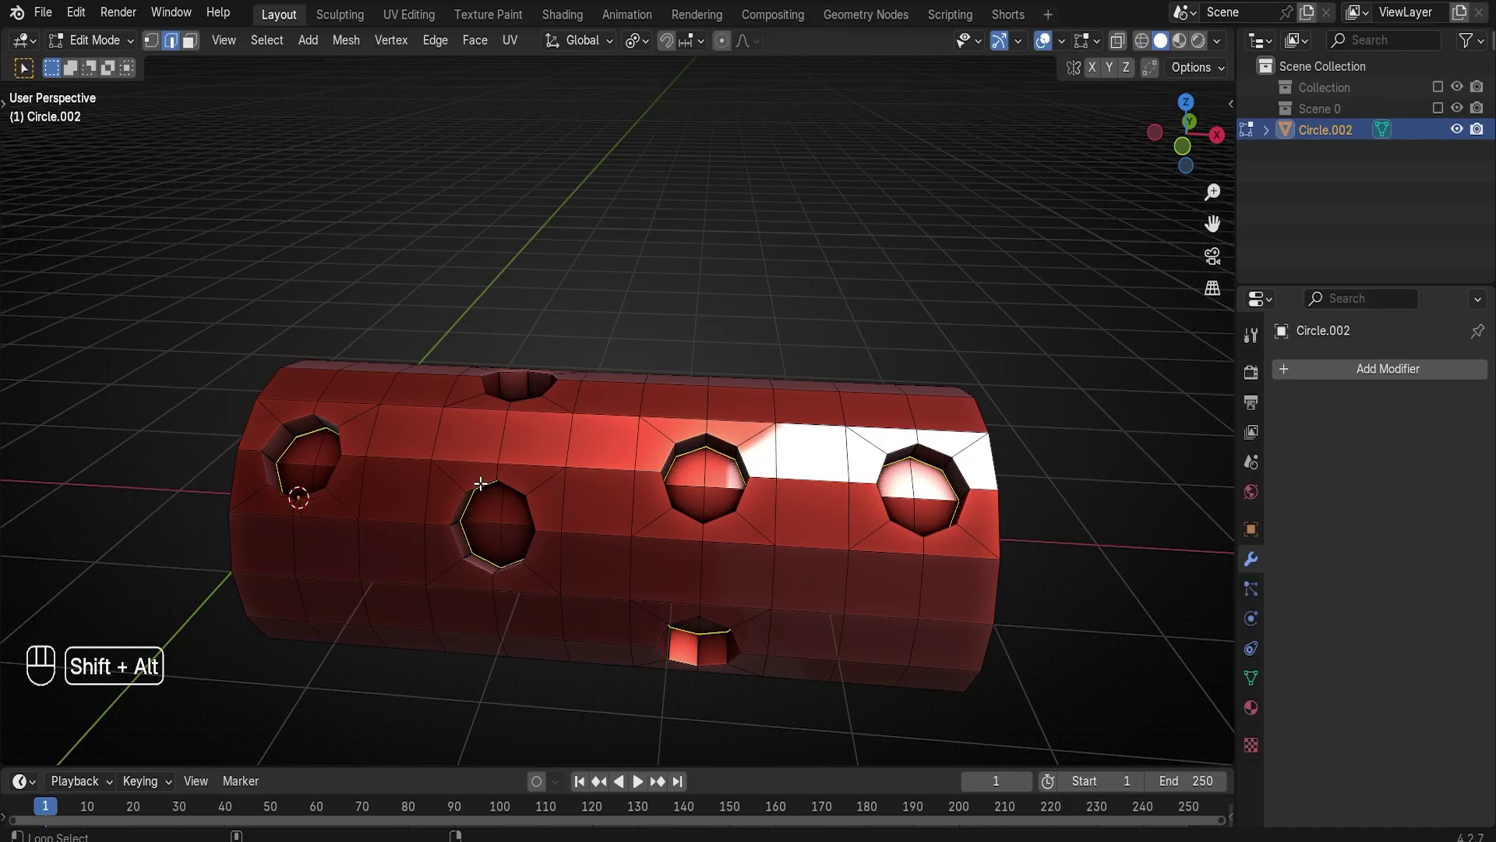
alt+shift+click(480, 484)
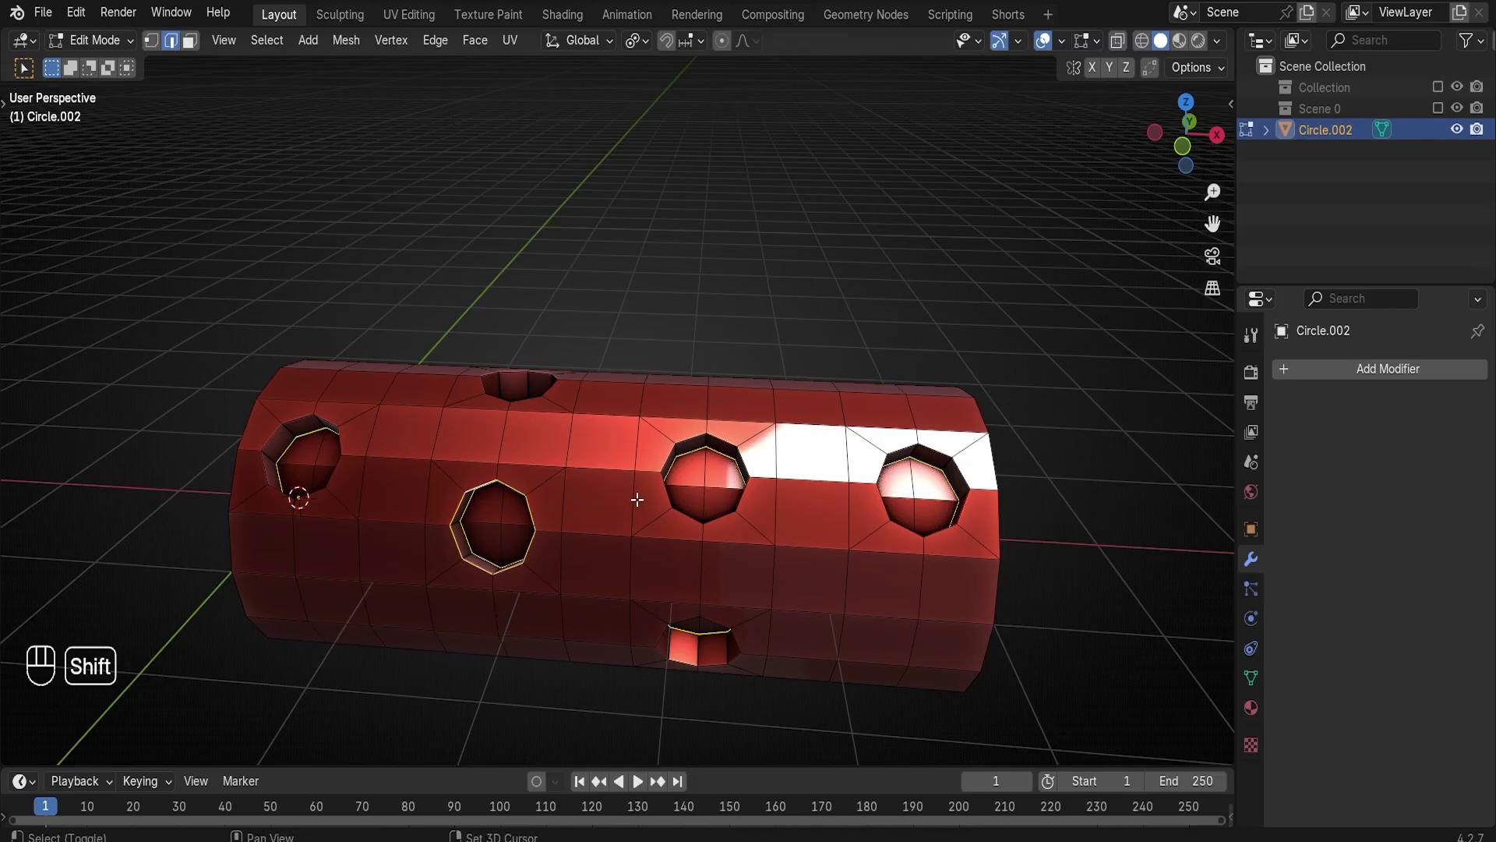
key(shift+g)
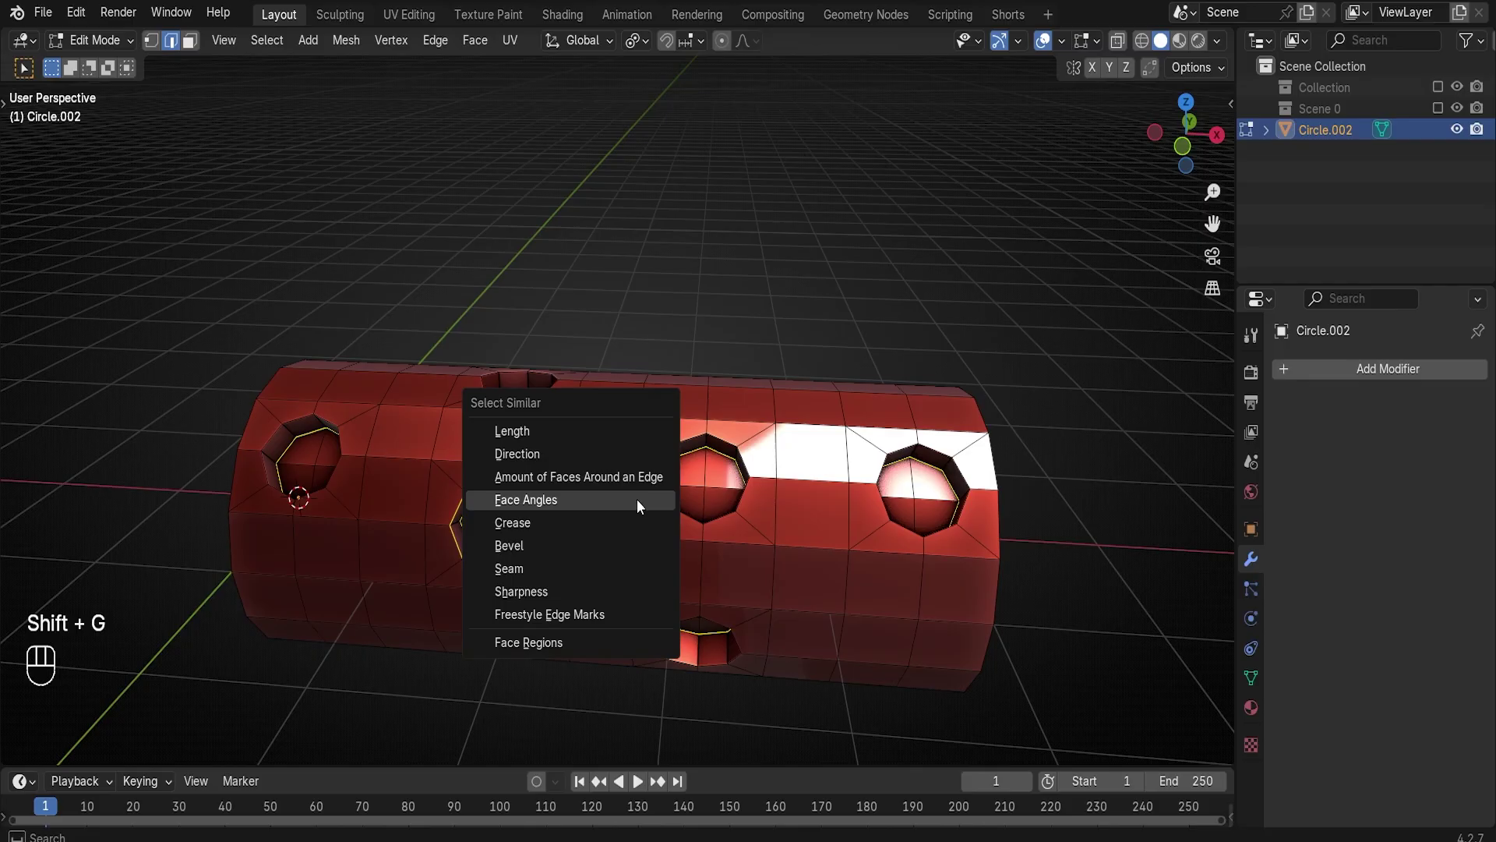
click(544, 499)
Bevel the selected inner and outer hole rims by about 0.026 m with 2 segments and a shape of 1
middle_drag(544, 499, 566, 472)
key(ctrl+b)
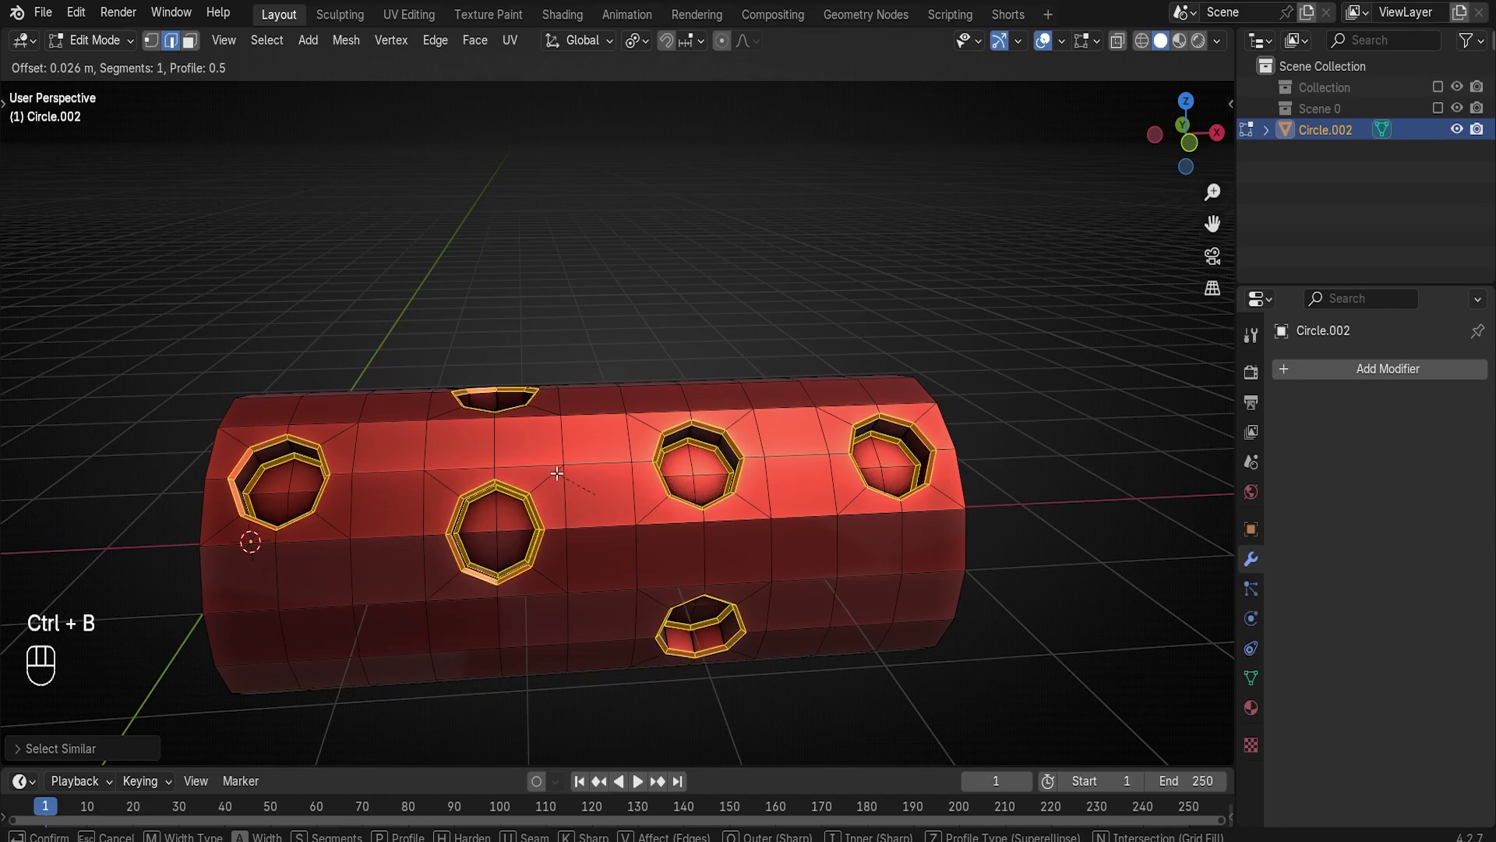
click(556, 476)
click(77, 751)
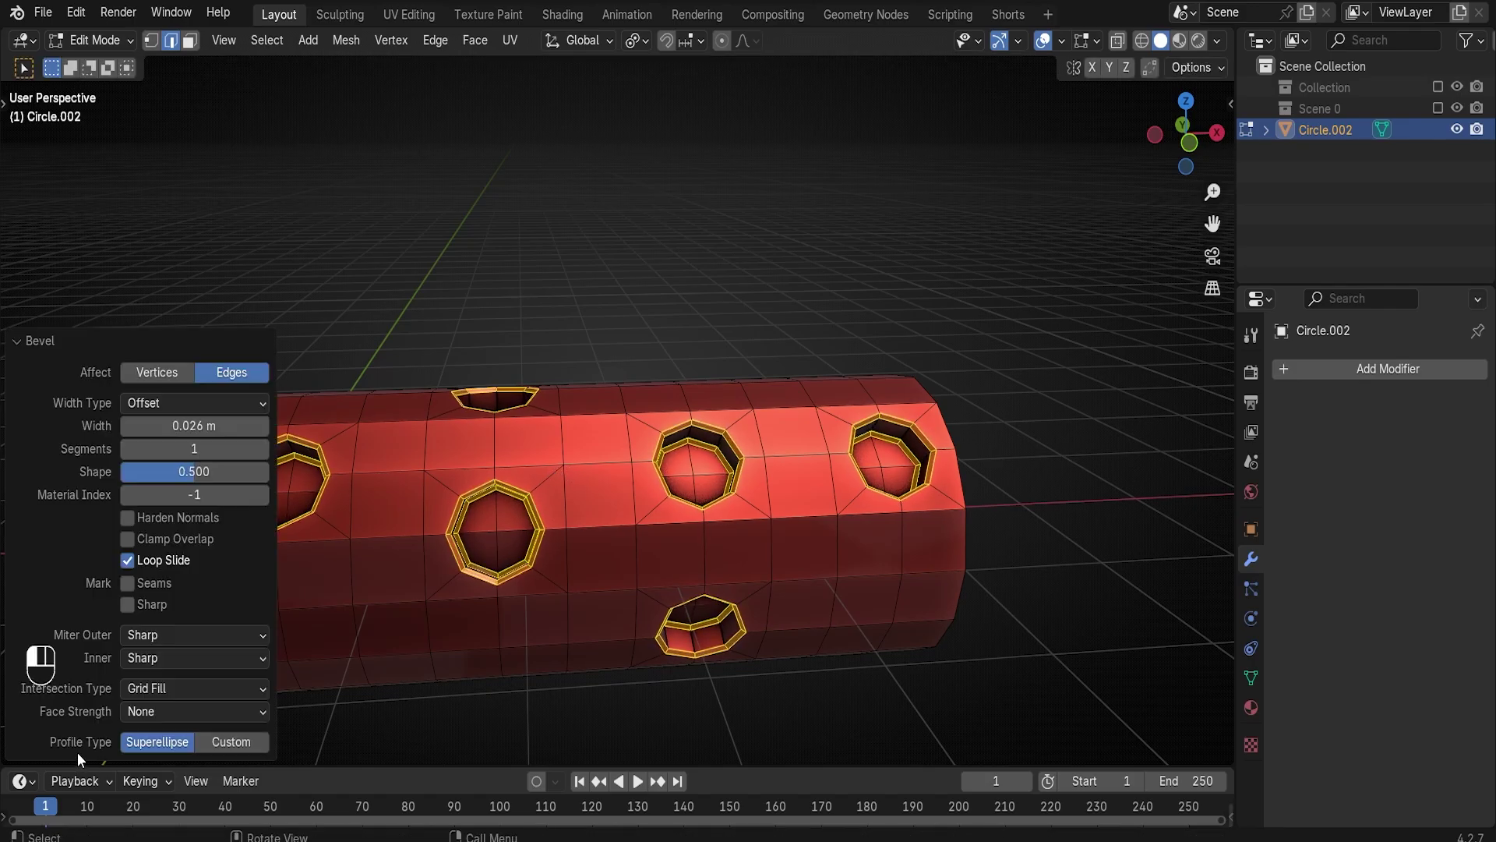
click(194, 449)
text(2)
key(Return)
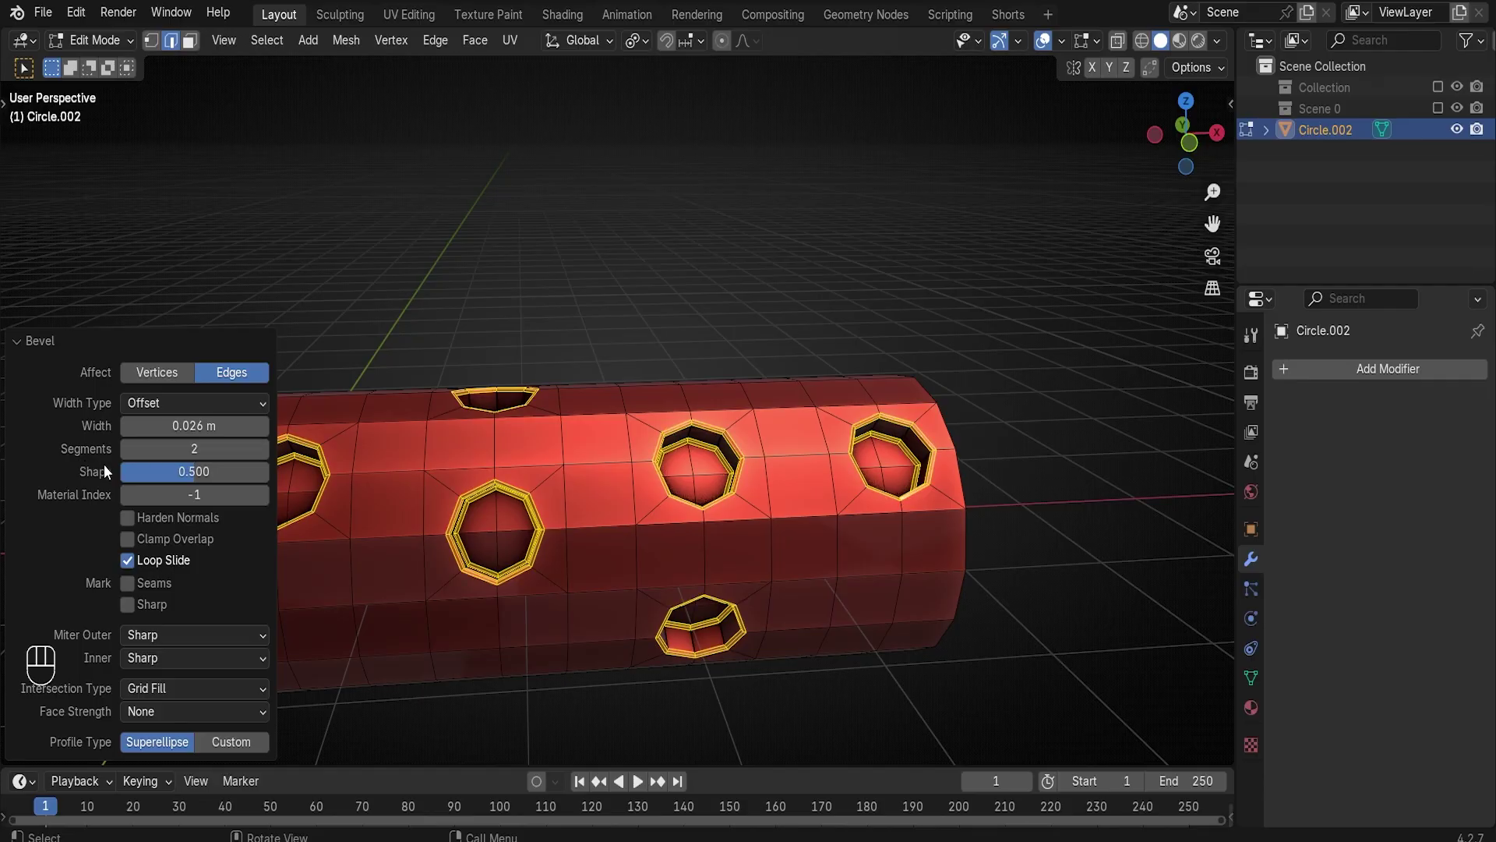
click(207, 466)
text(1)
key(Return)
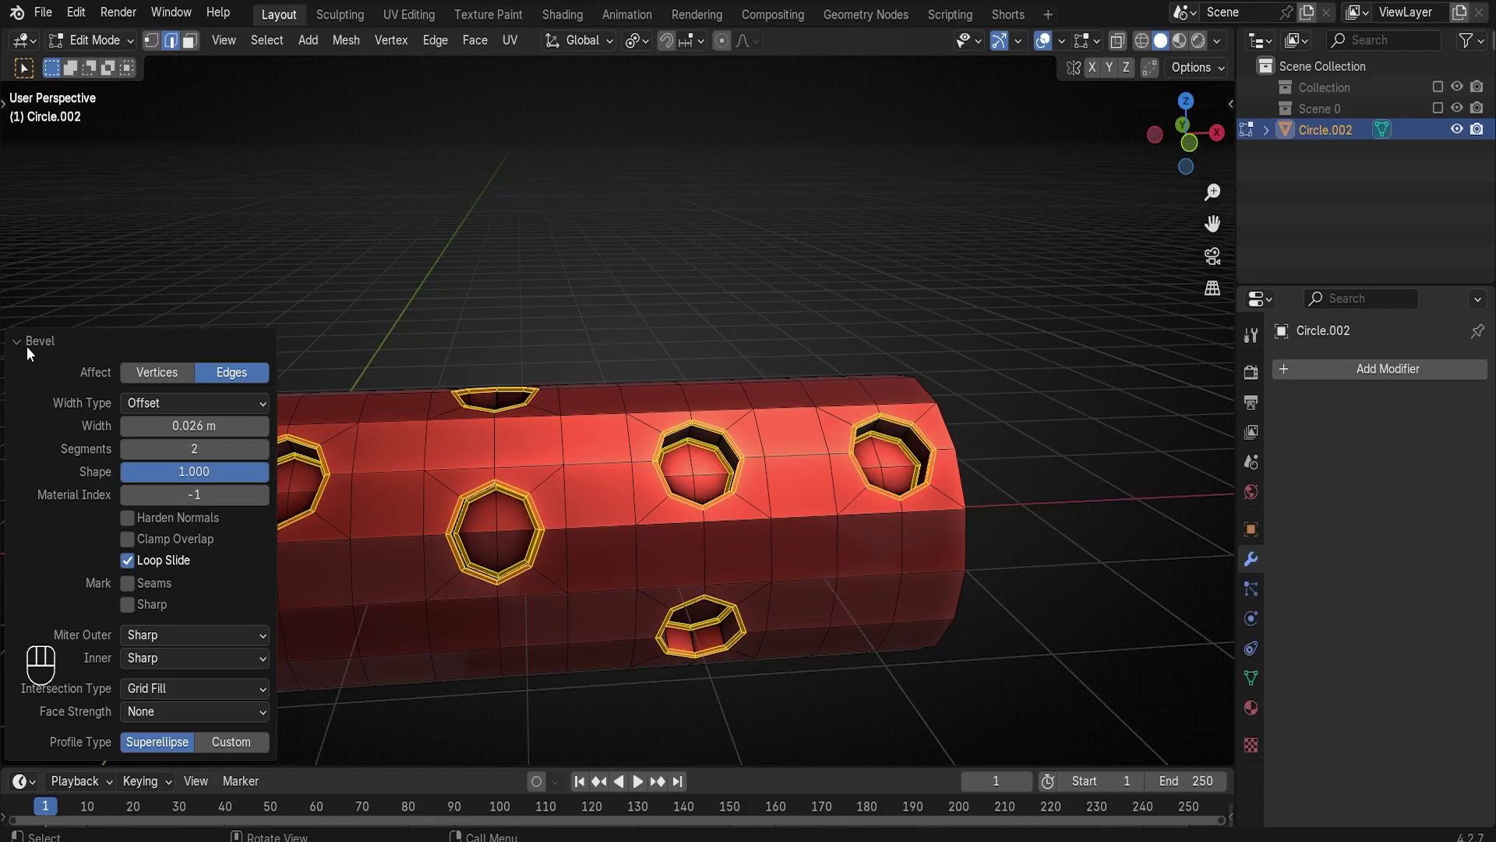
Add a level 2 Subdivision modifier to the cylinder in Object Mode and shade it smooth
key(Tab)
key(ctrl+2)
right_click(396, 460)
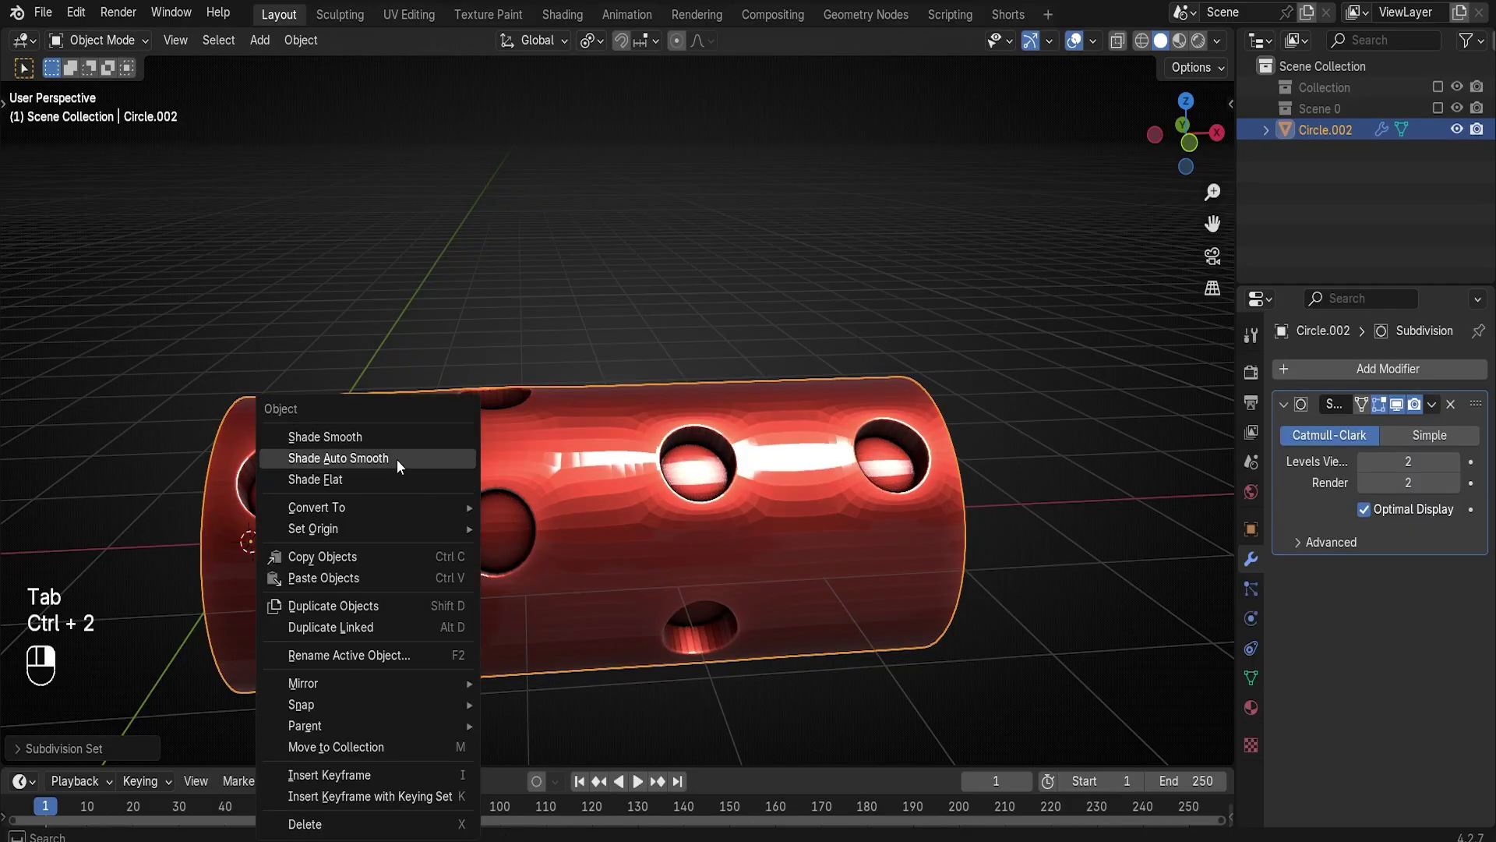
click(385, 440)
middle_drag(493, 453, 577, 497)
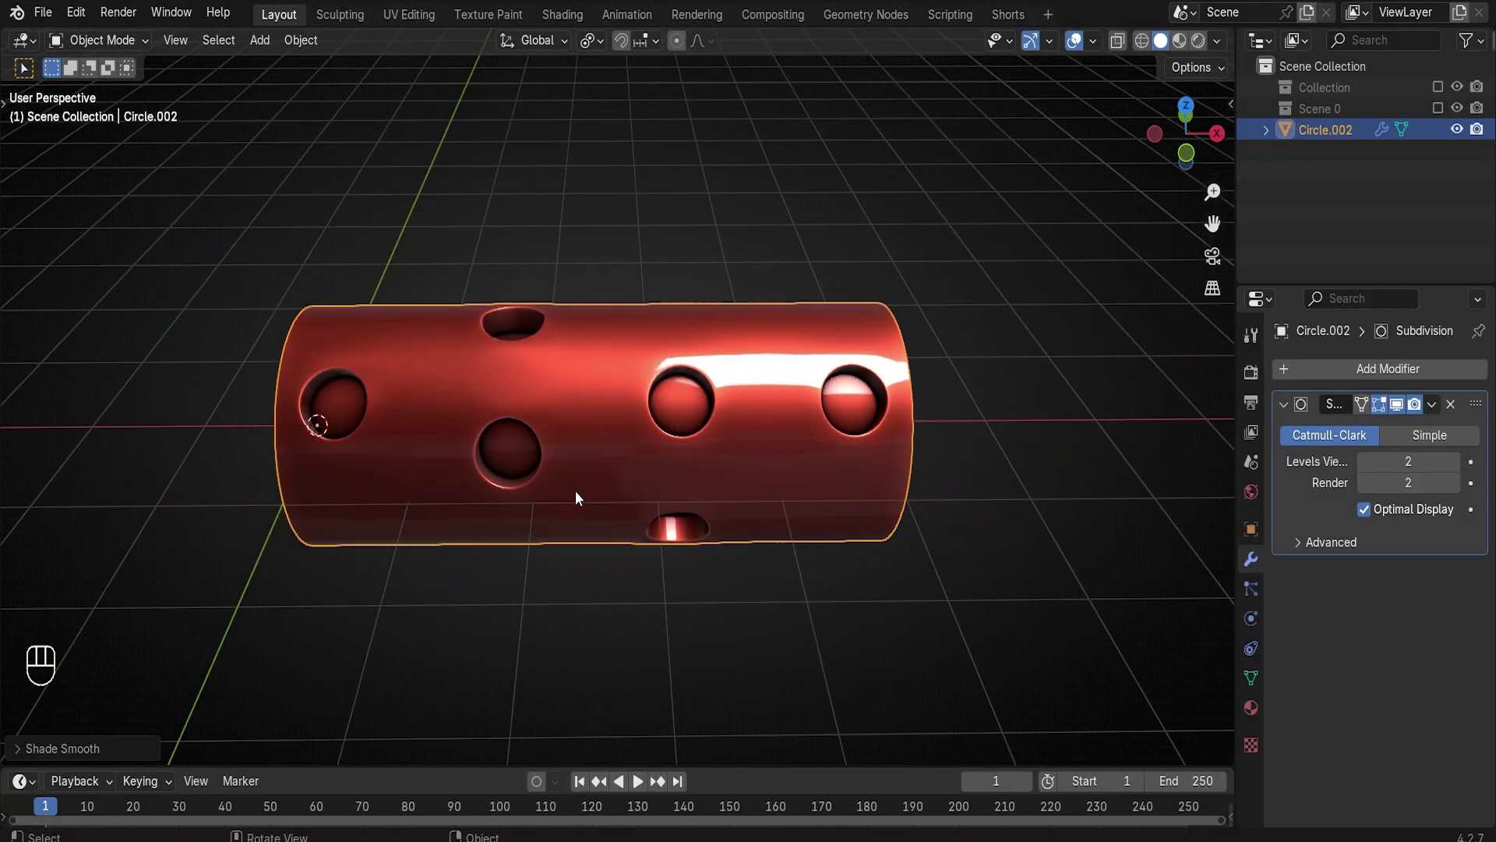